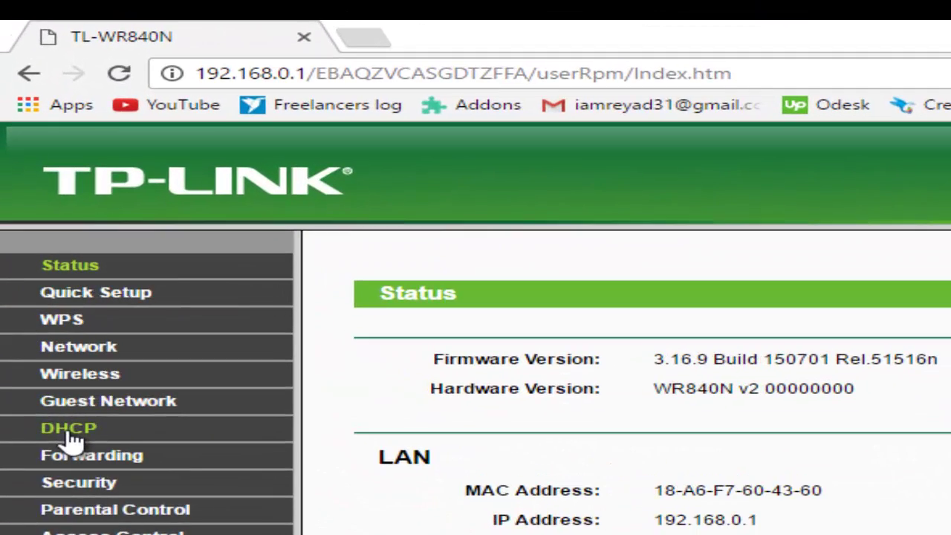
- Open the DHCP client list and review the rows of connected devices
click(32, 192)
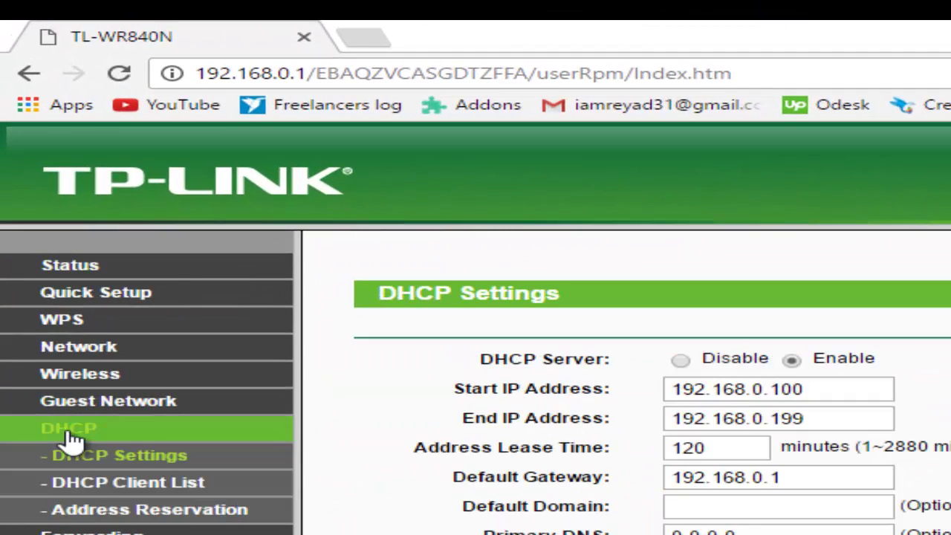
click(139, 484)
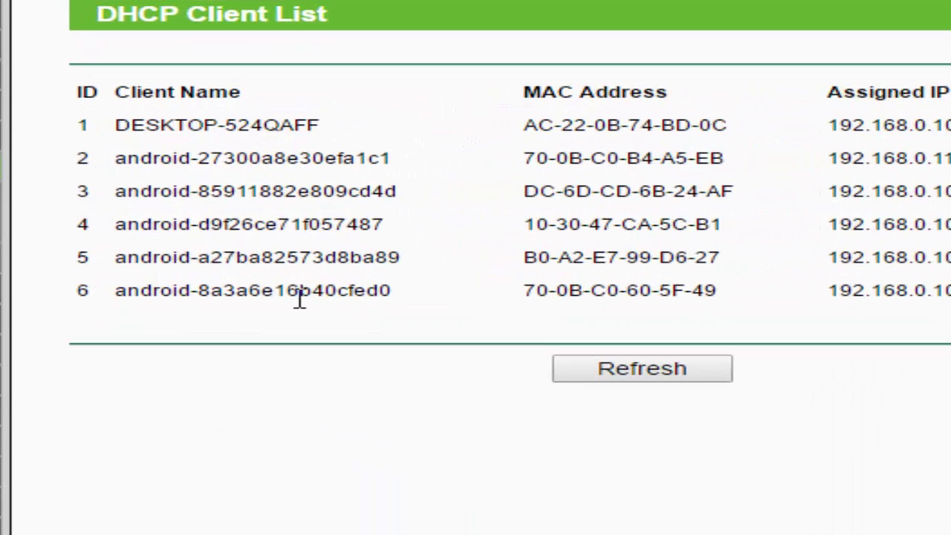
drag(70, 80, 793, 339)
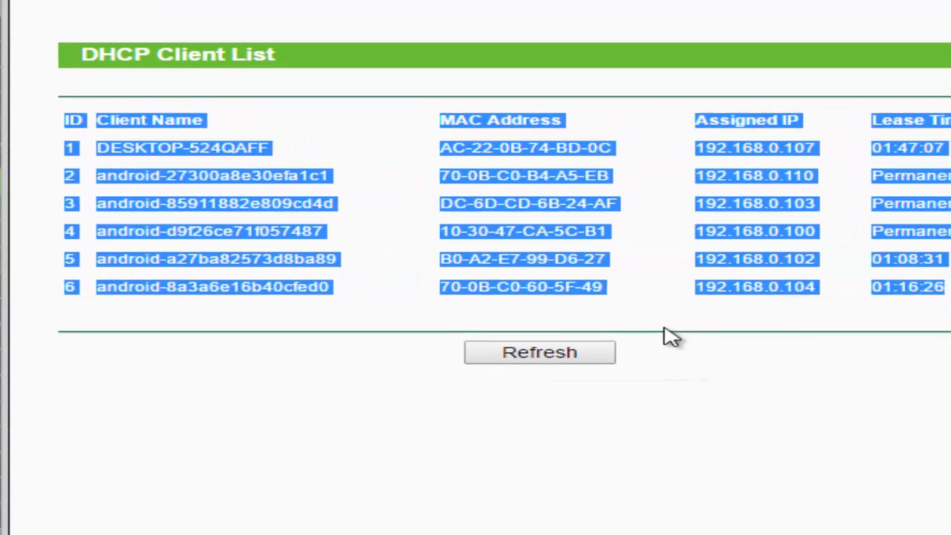
click(320, 439)
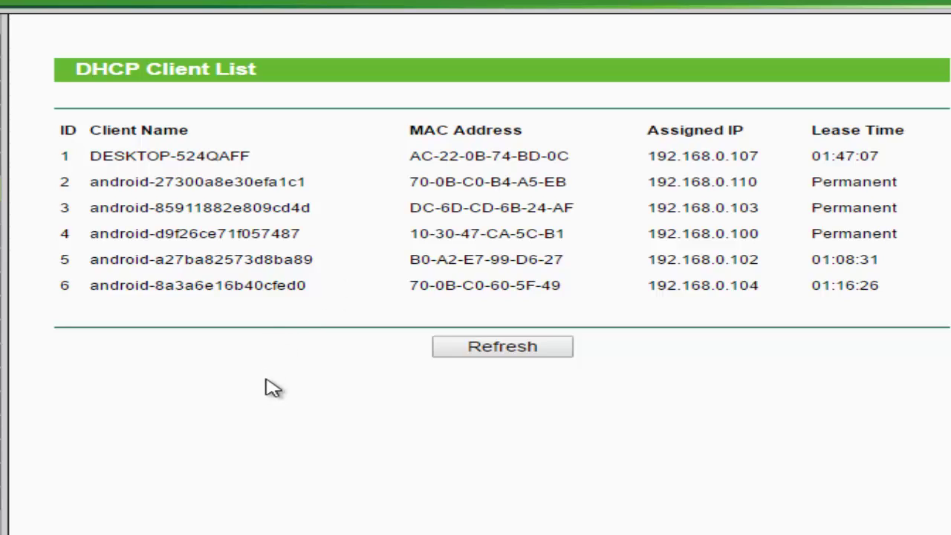
- Examine the lease times of the second, third and fourth clients in the DHCP client list
double_click(847, 181)
click(843, 202)
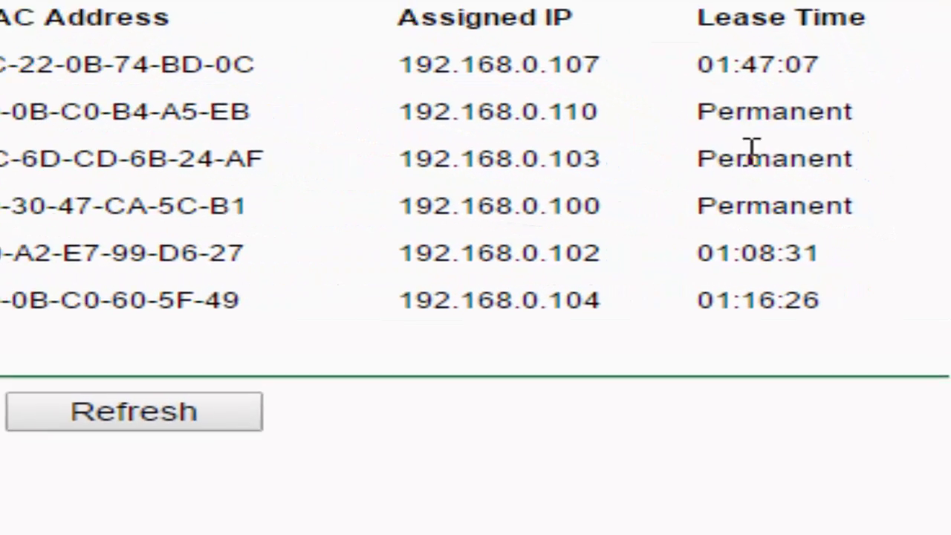
double_click(752, 153)
drag(884, 205, 884, 231)
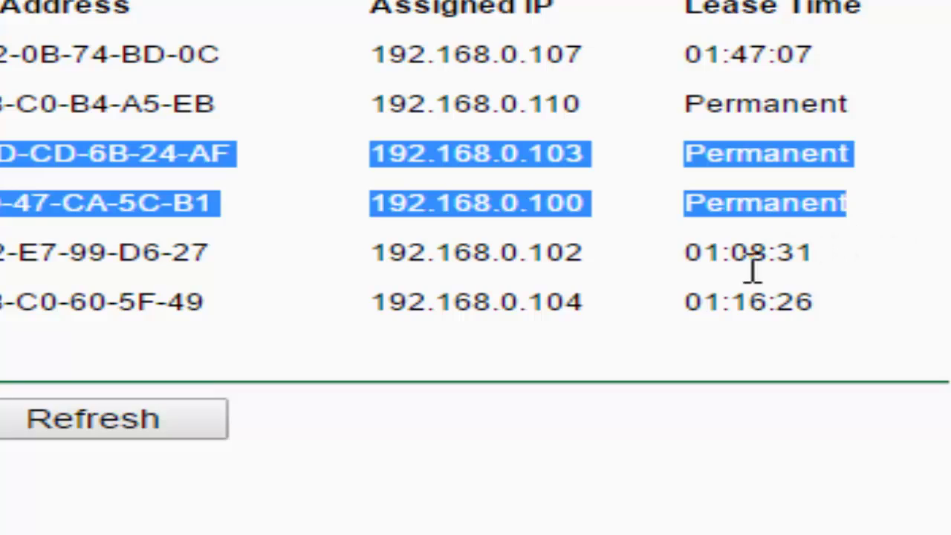
click(627, 500)
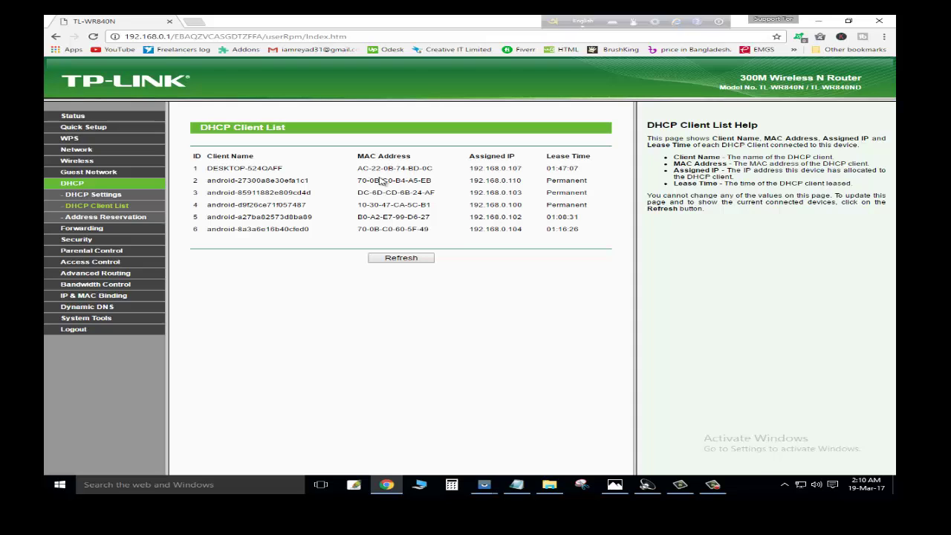
- Examine the second client's MAC address, client name, assigned IP and lease time in the DHCP client list
drag(358, 180, 421, 181)
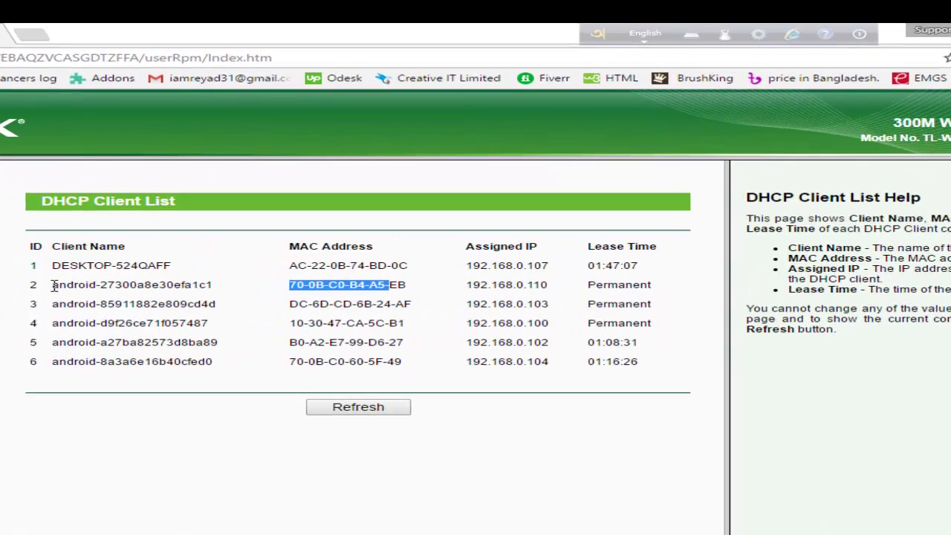
drag(54, 286, 232, 290)
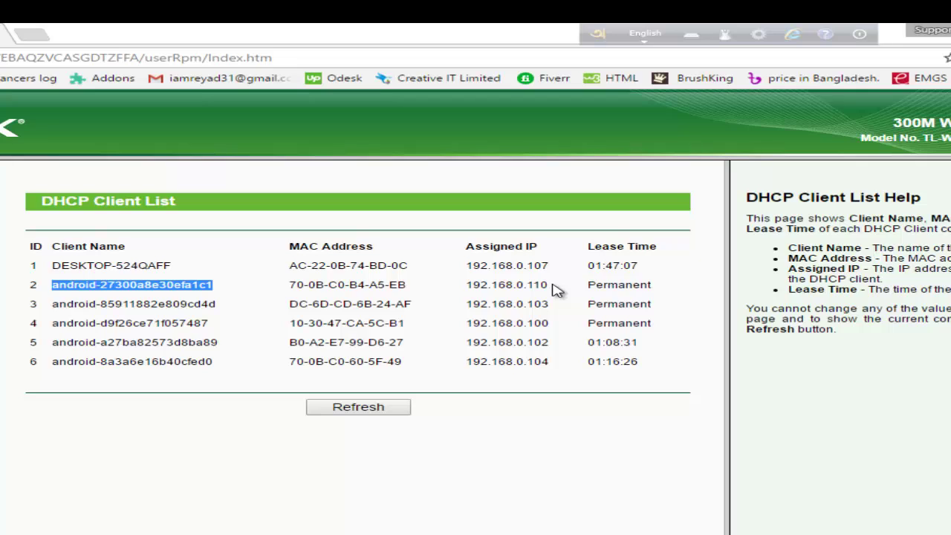
drag(558, 290, 466, 285)
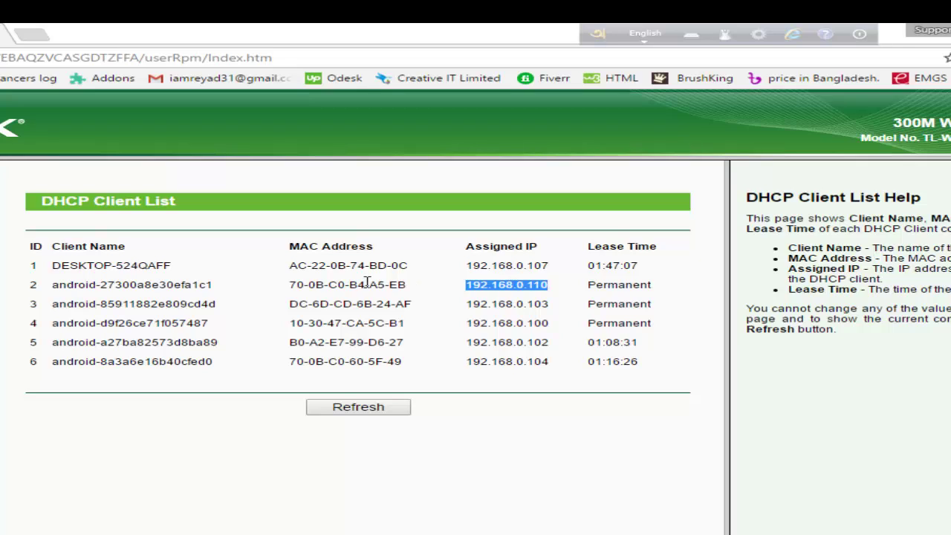
click(220, 286)
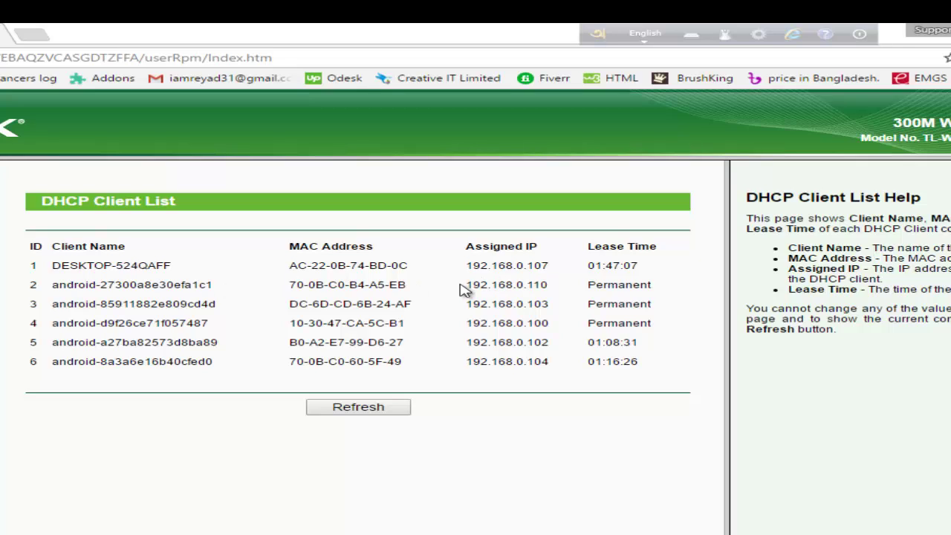
drag(466, 286, 592, 291)
click(591, 295)
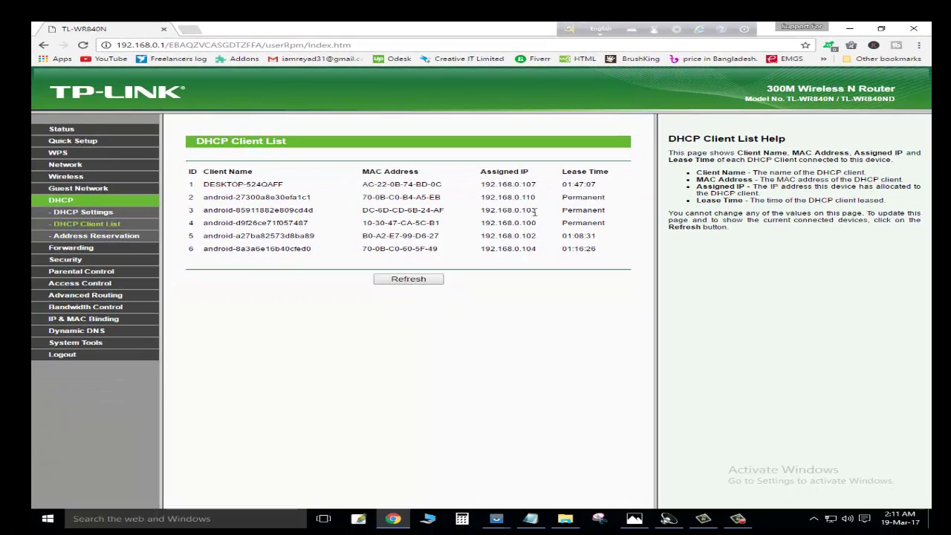
mouse_move(557, 199)
mouse_down()
mouse_move(614, 199)
mouse_move(504, 197)
mouse_move(541, 201)
mouse_up()
click(614, 202)
click(485, 197)
click(541, 204)
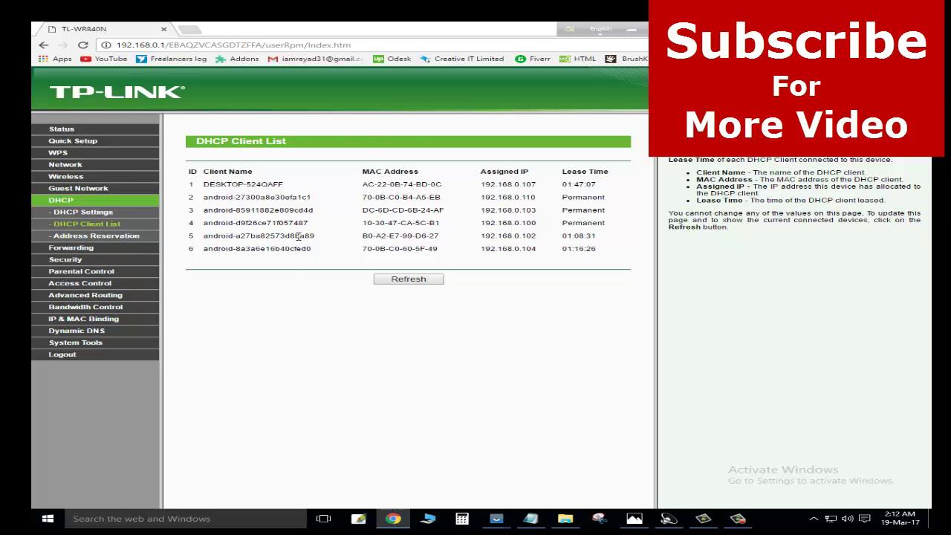
- Open the DHCP address reservation list and compare the MAC addresses with the reserved IPs of the first two entries
click(93, 236)
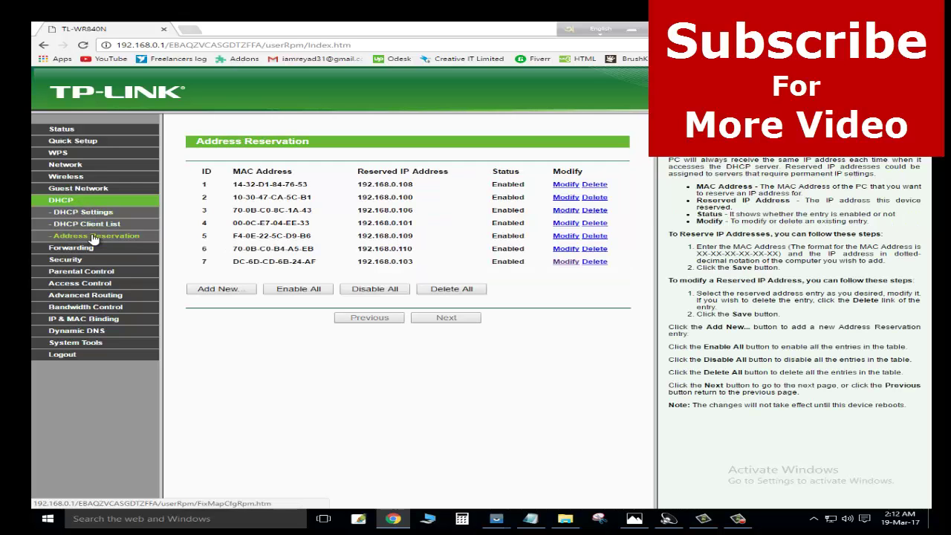
drag(197, 184, 553, 295)
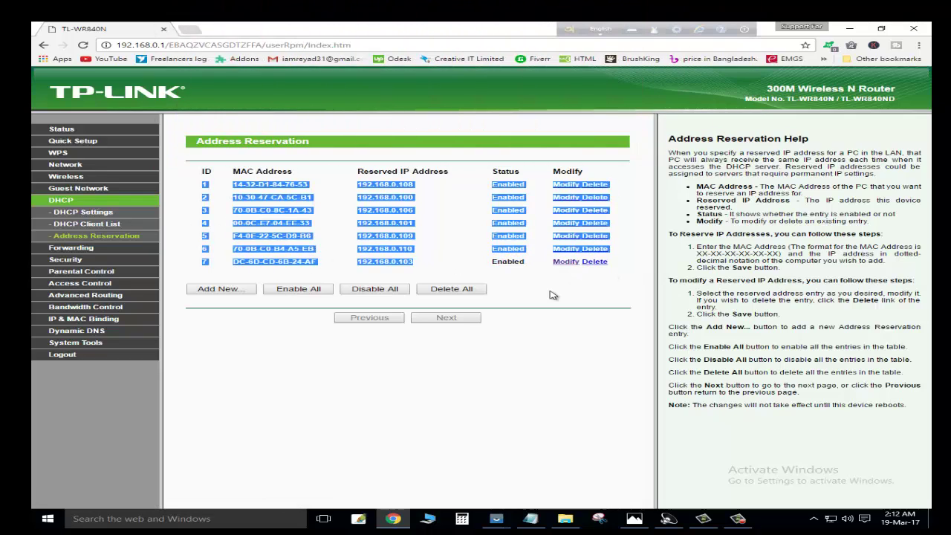
click(302, 373)
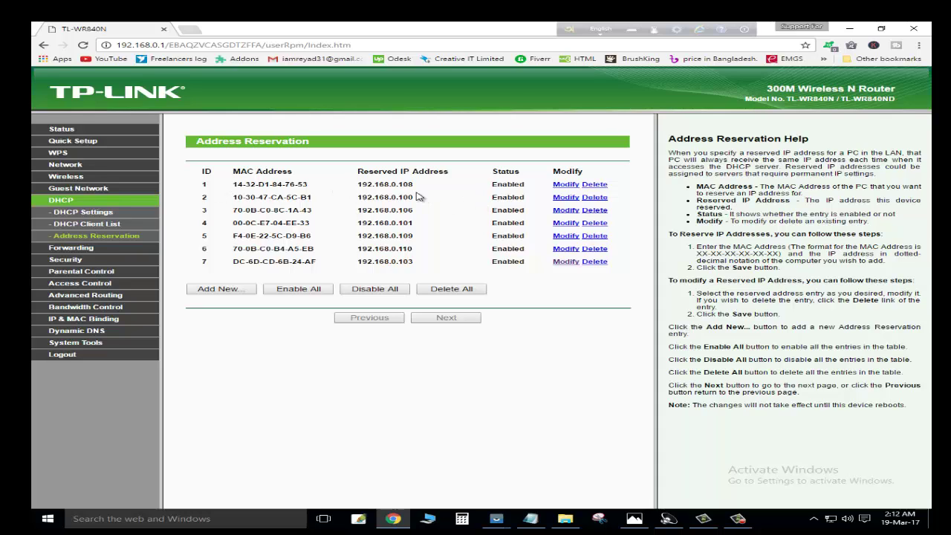
drag(233, 184, 402, 191)
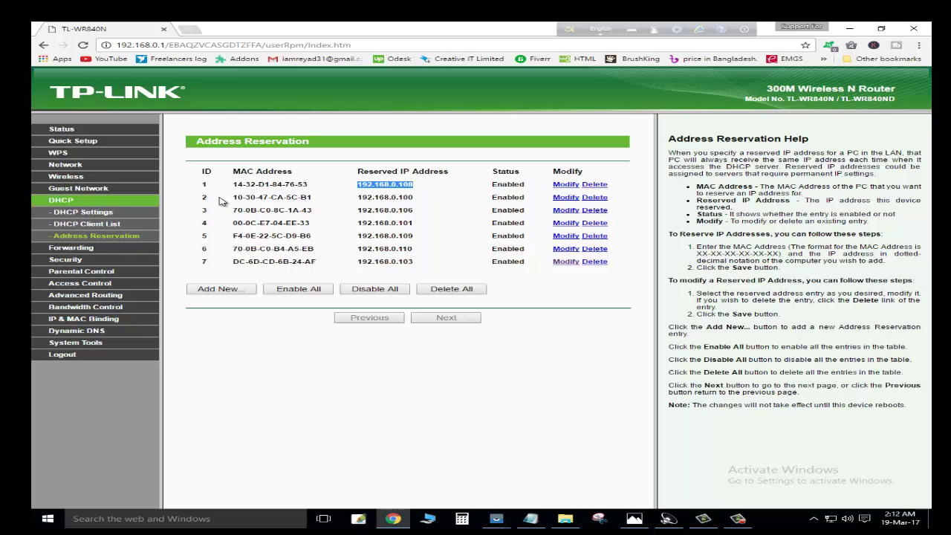
drag(233, 197, 338, 198)
drag(358, 197, 417, 205)
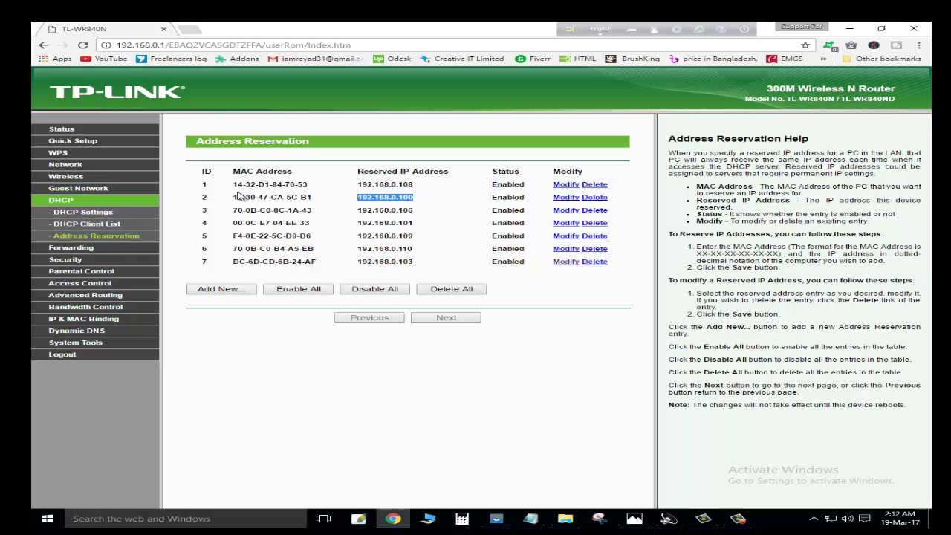
click(304, 339)
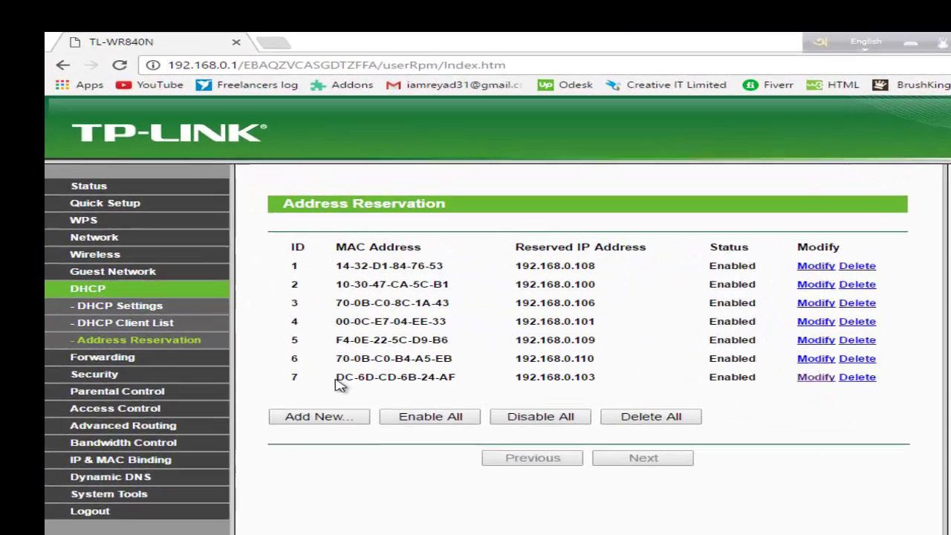
- Check the MAC address and reserved IP of the seventh address reservation entry
drag(233, 265, 323, 267)
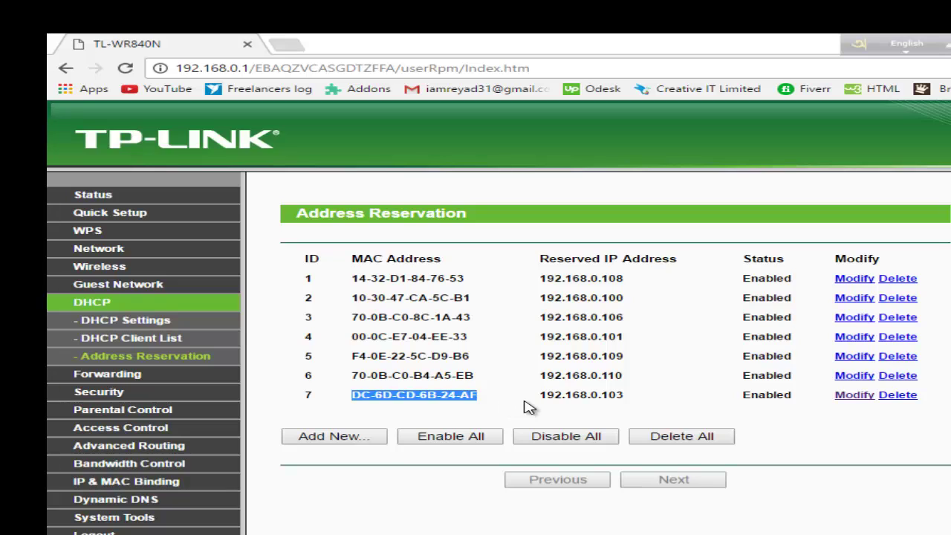
click(559, 399)
drag(540, 400, 625, 401)
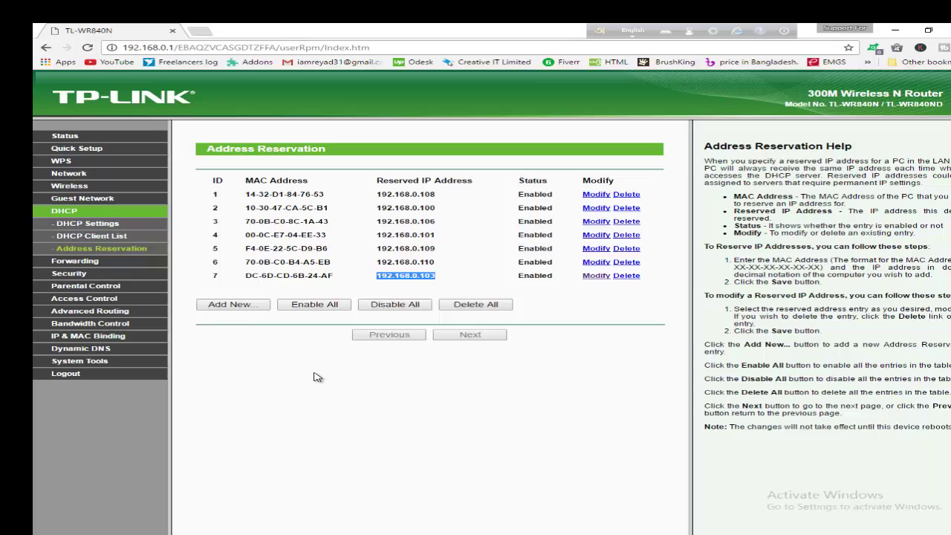
click(457, 534)
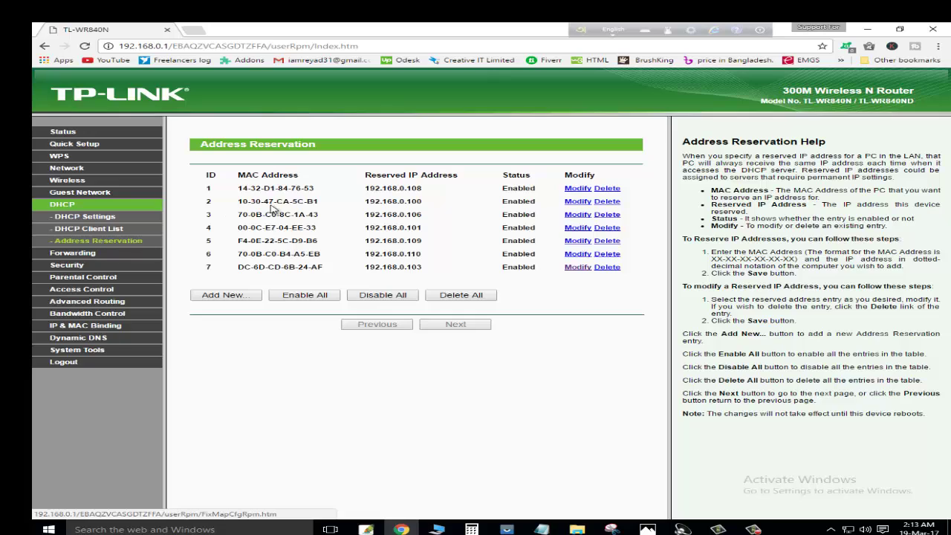
- Open a blank address reservation entry and examine its MAC address and reserved IP fields
click(231, 296)
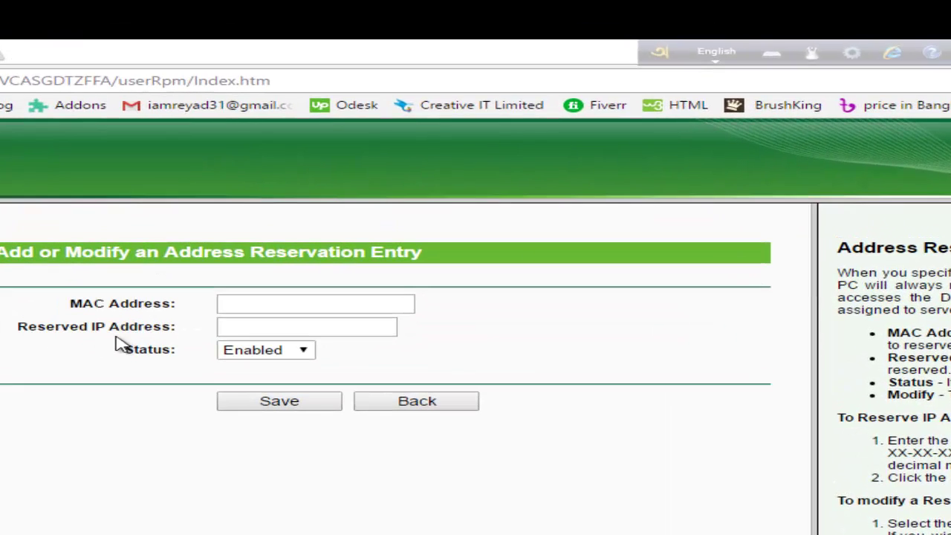
click(321, 268)
click(293, 304)
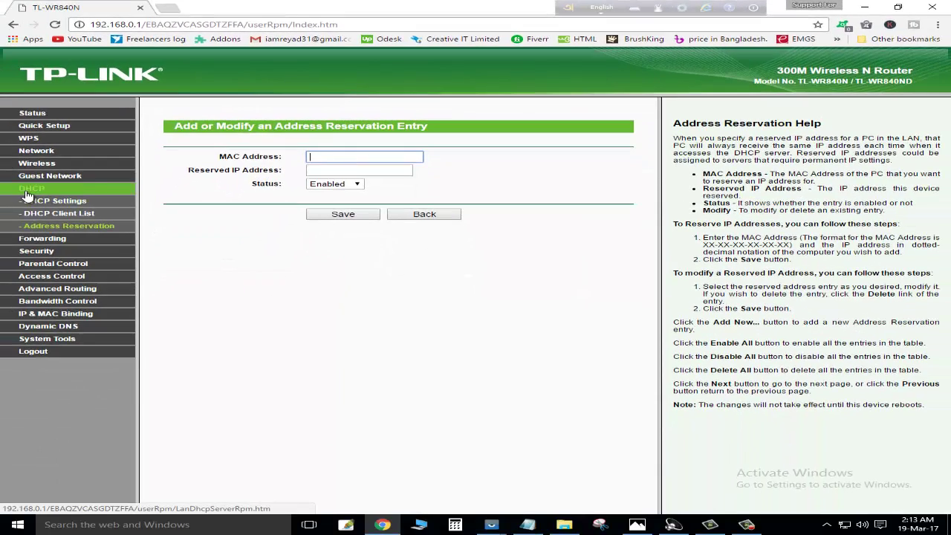
- Return to the DHCP client list and select the sixth client's MAC address
click(26, 195)
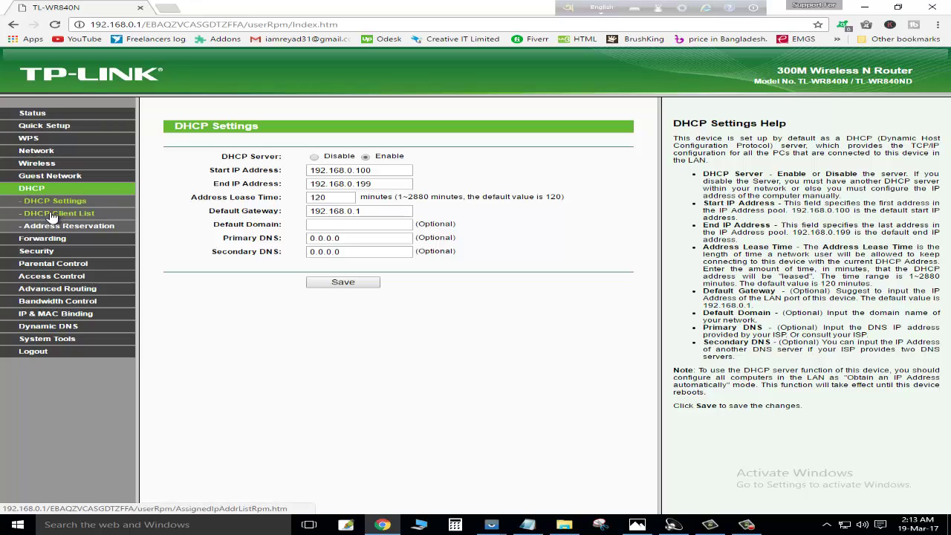
click(60, 215)
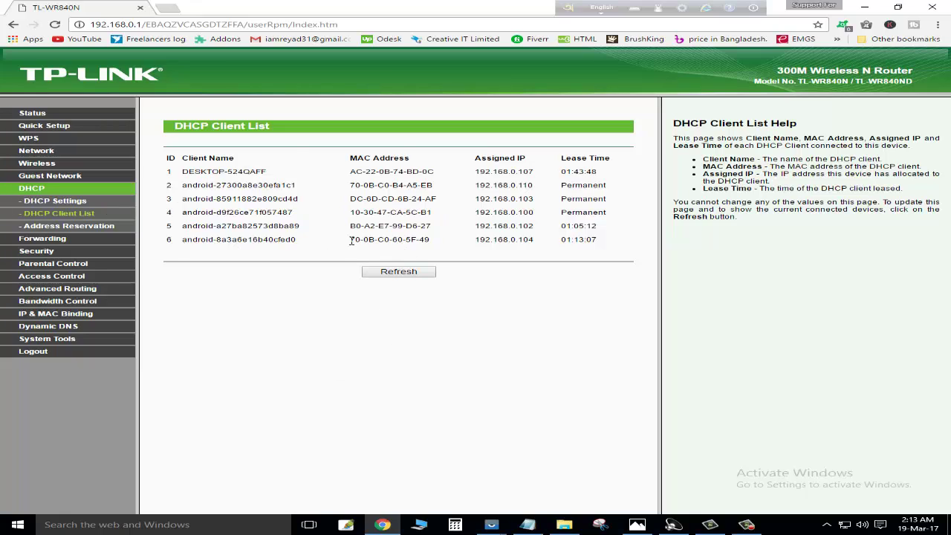
drag(351, 239, 535, 240)
drag(431, 240, 362, 239)
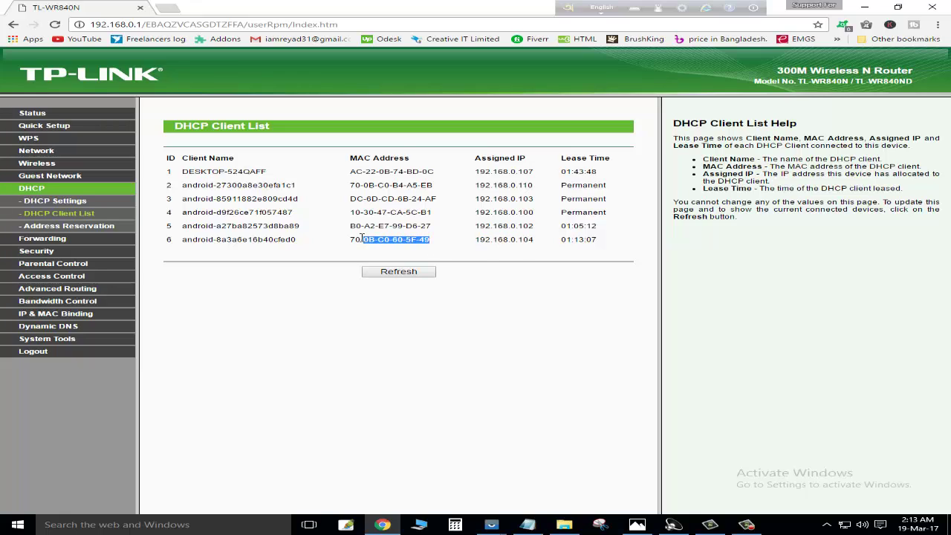
click(474, 247)
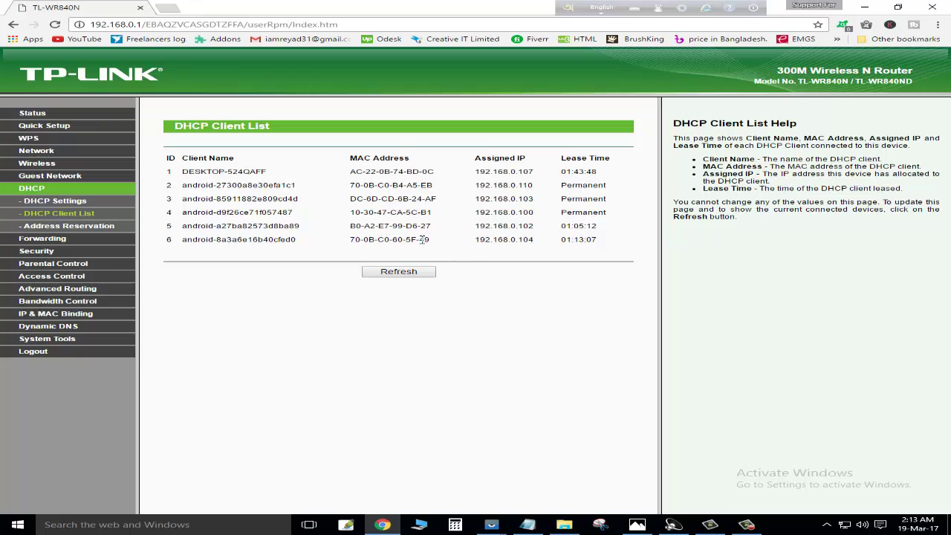
drag(423, 240, 351, 246)
- View the new address reservation form again and look up the sixth client's assigned IP in the DHCP client list
click(86, 226)
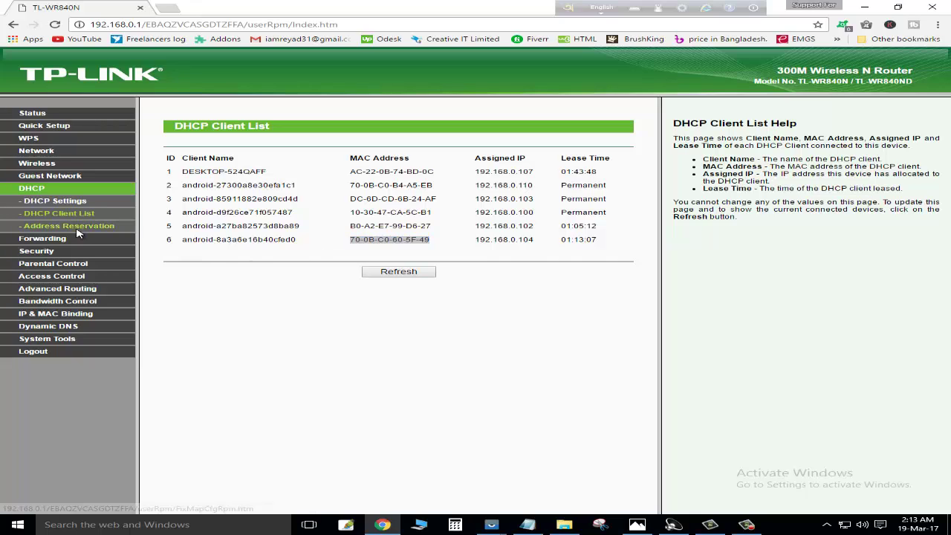
click(202, 282)
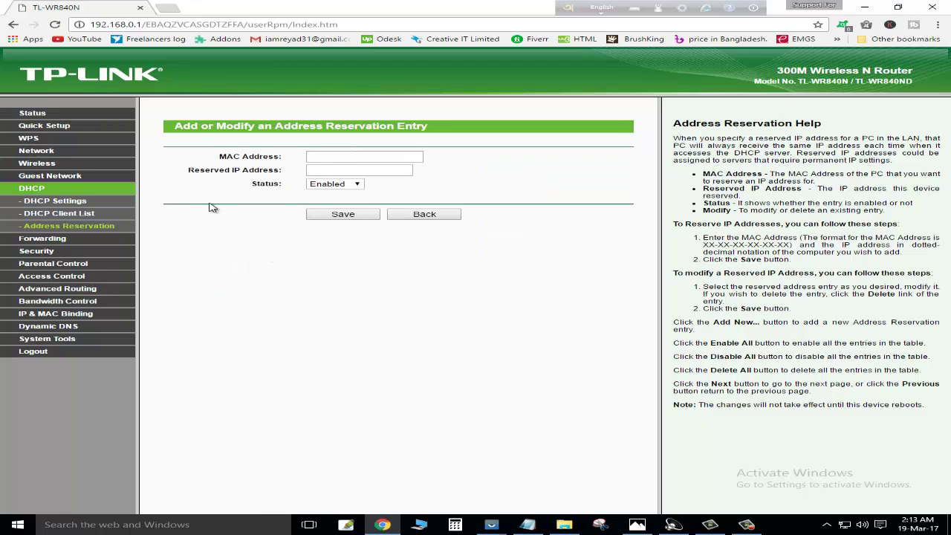
click(65, 214)
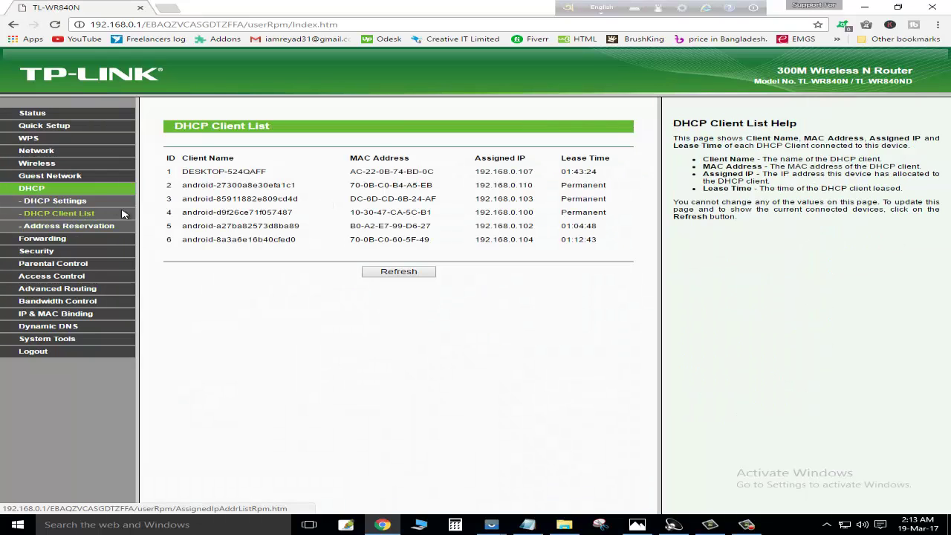
double_click(520, 242)
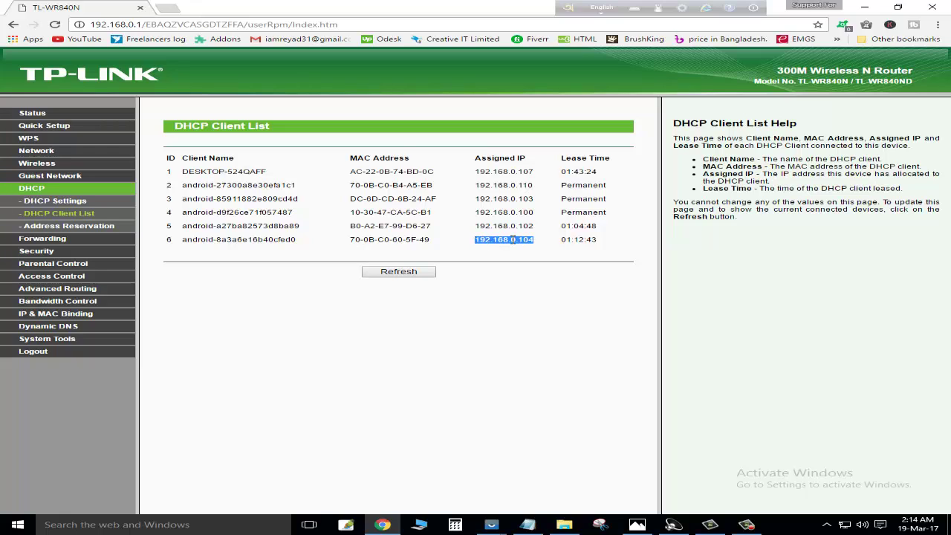
click(484, 286)
- Switch to Notepad with the name, MAC and IP notes and place its window below the DHCP client rows
click(527, 525)
drag(557, 116, 627, 288)
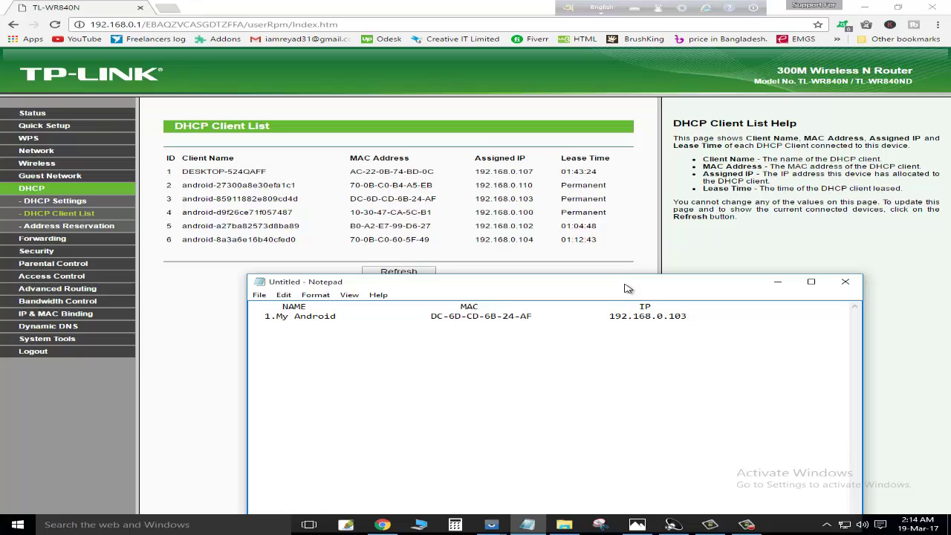
drag(612, 286, 636, 198)
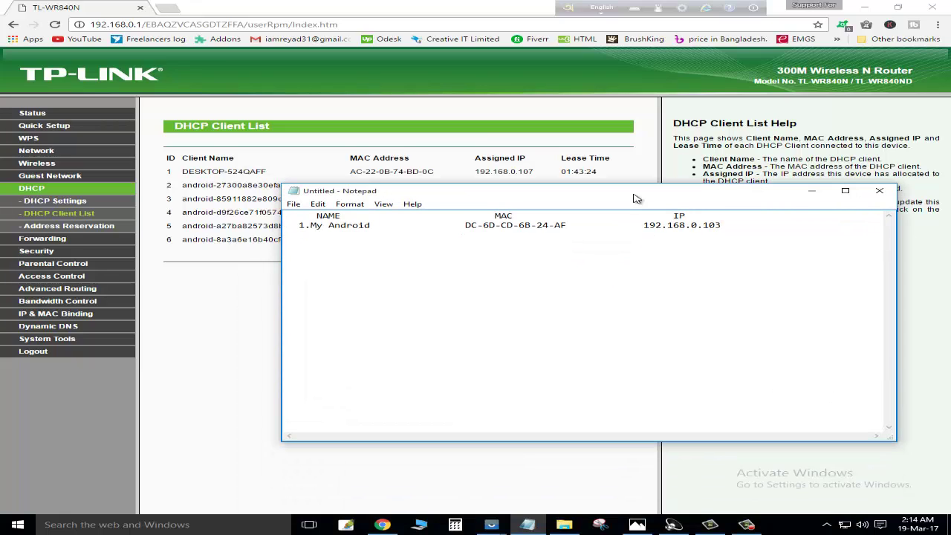
drag(619, 197, 578, 279)
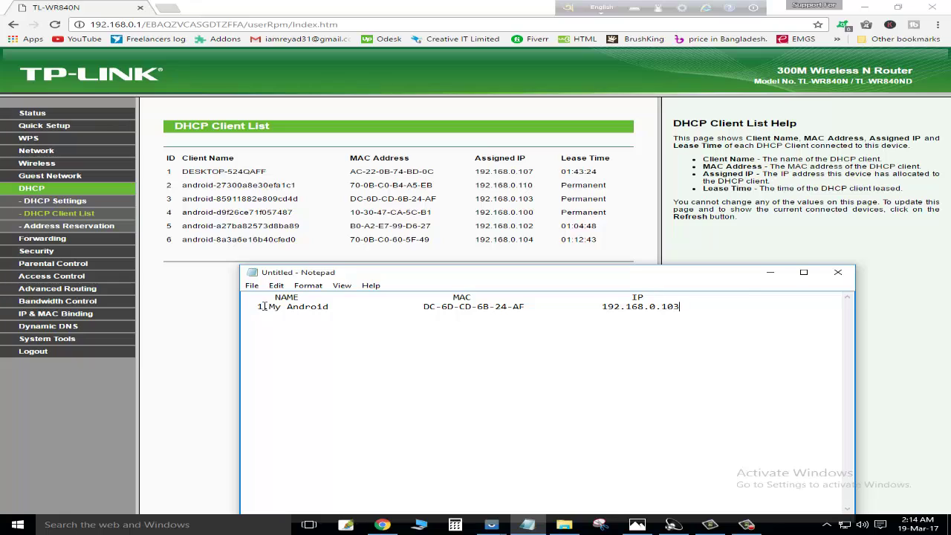
- Examine the My Android entry's name, MAC address and IP in the Notepad notes and move the window clear of the client list
drag(264, 306, 336, 317)
click(323, 325)
drag(263, 306, 526, 308)
drag(596, 308, 679, 309)
click(495, 347)
drag(508, 287, 539, 327)
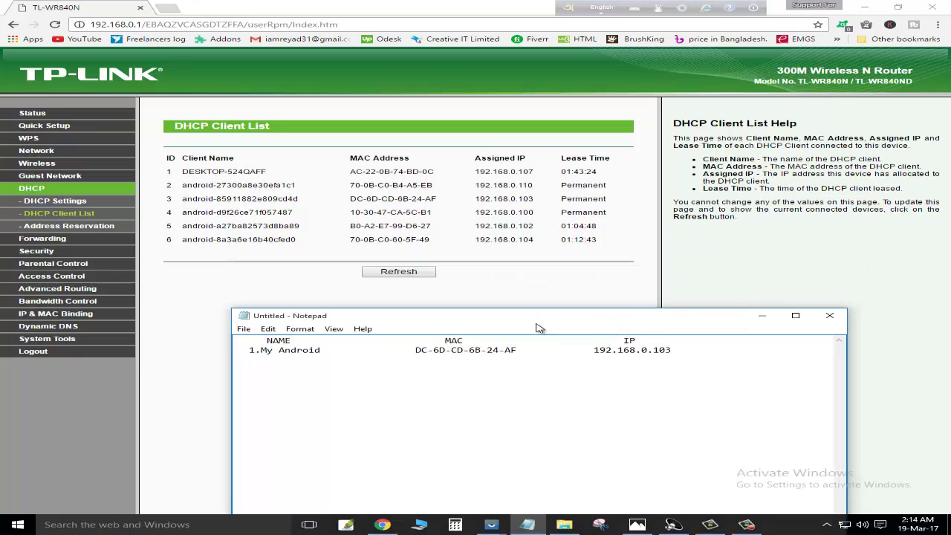
- View the address reservation list and examine the seventh entry's MAC address and reserved IP
click(66, 229)
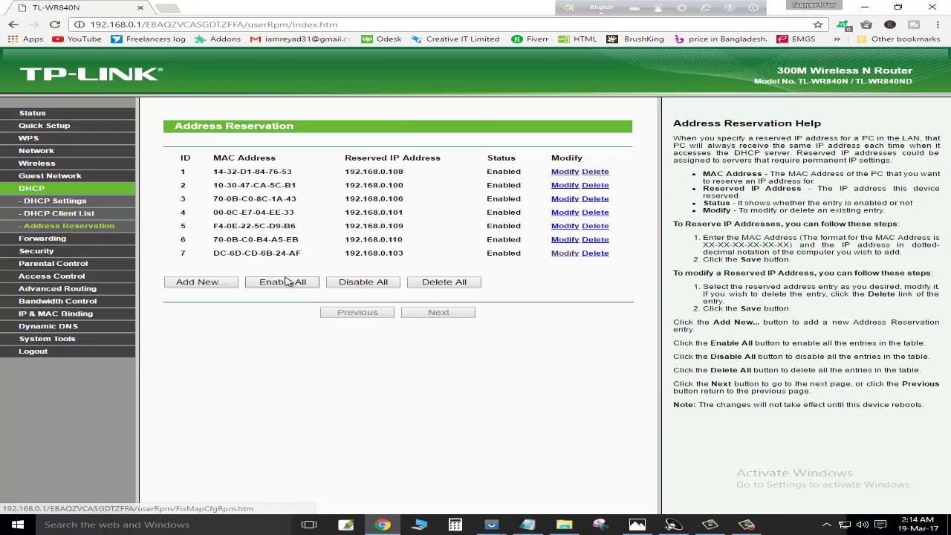
drag(221, 254, 417, 258)
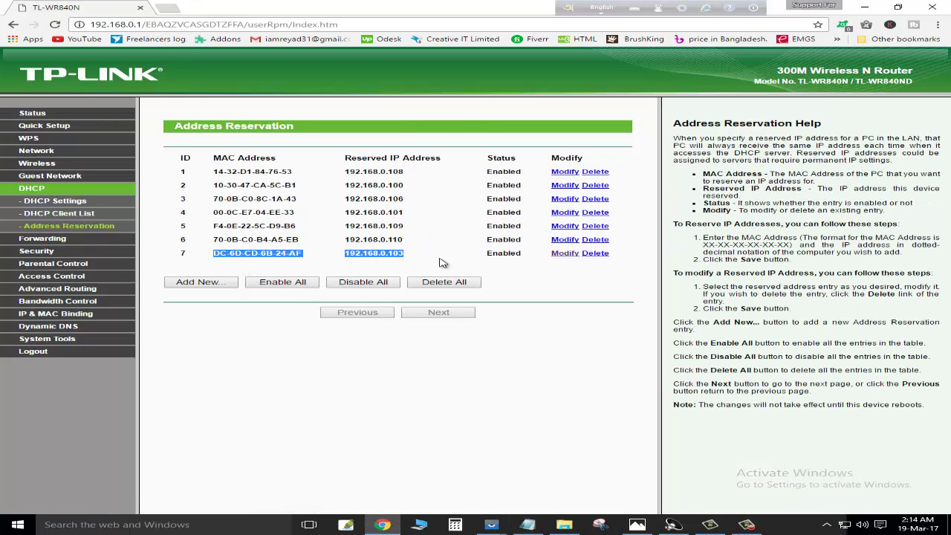
click(442, 263)
click(198, 285)
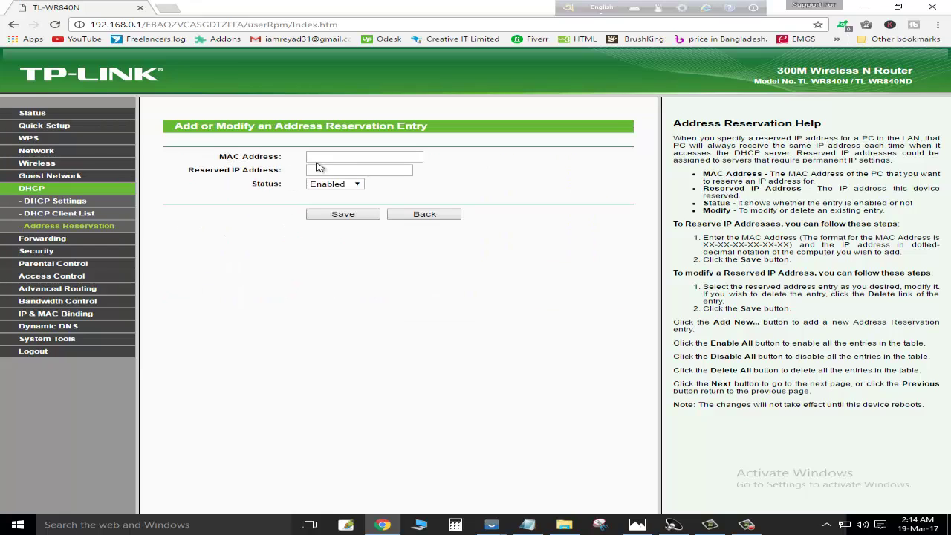
click(348, 158)
click(529, 520)
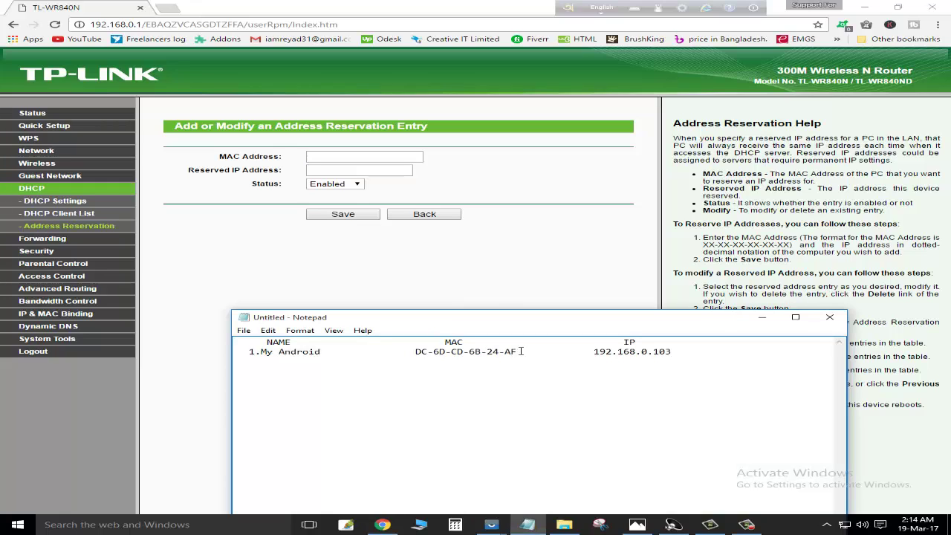
drag(522, 351, 410, 352)
key(ctrl+c)
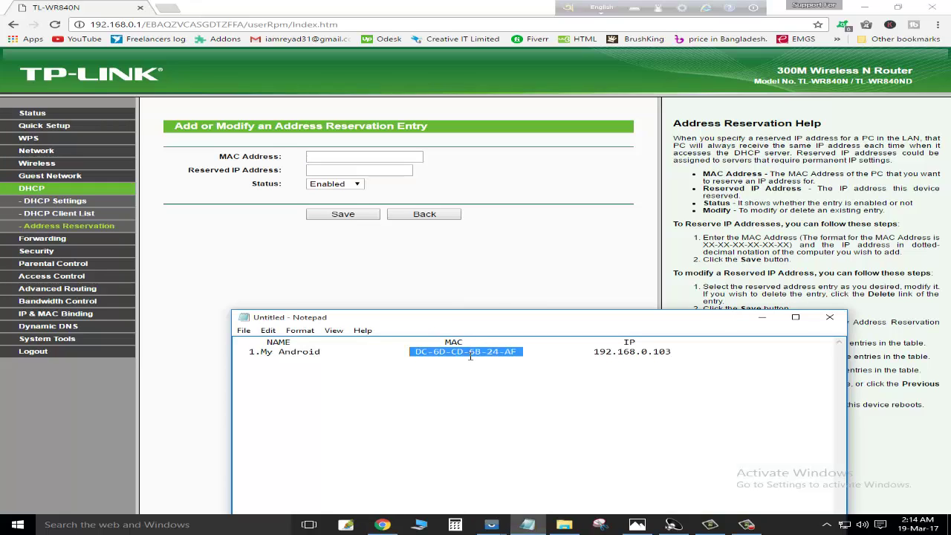
click(343, 158)
key(ctrl+v)
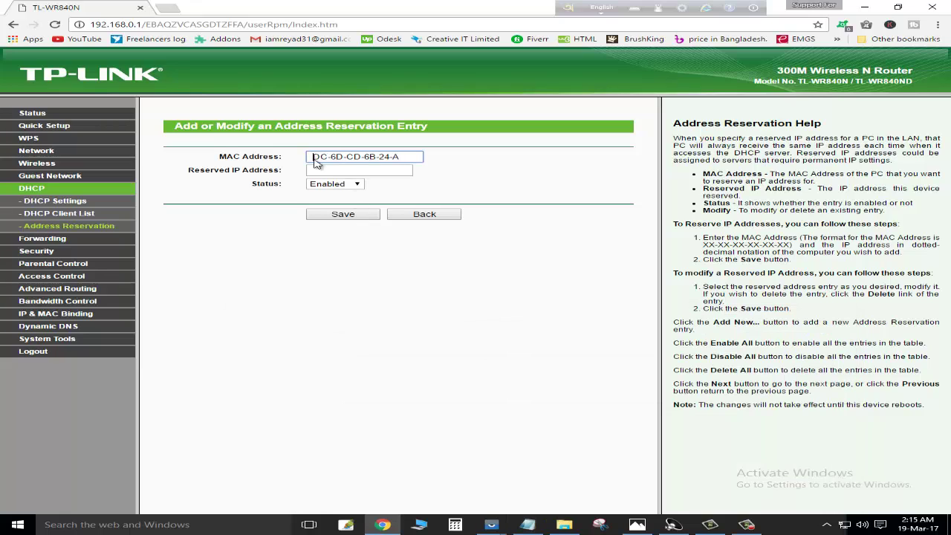
key(Return)
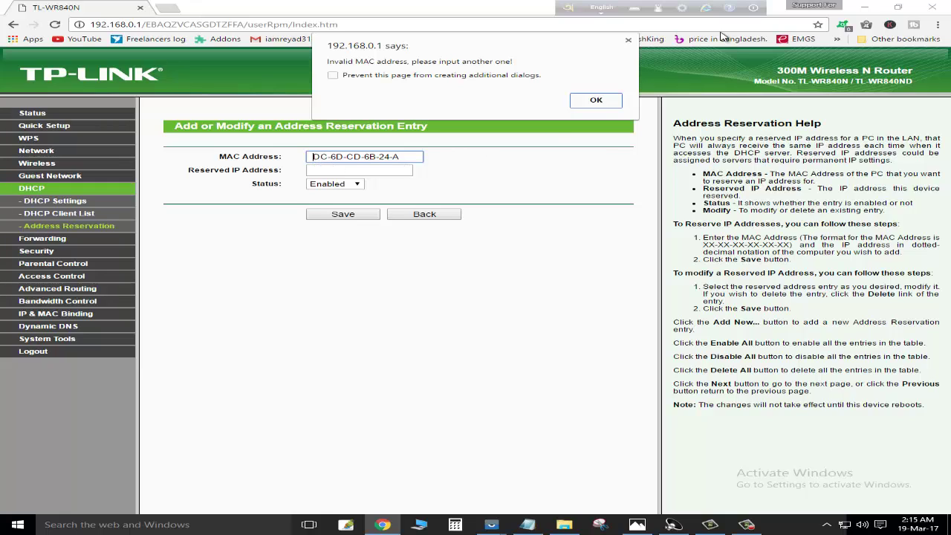
click(630, 41)
- Copy My Android's IP address, 192.168.0.103, from Notepad into the entry's reserved IP address
click(387, 171)
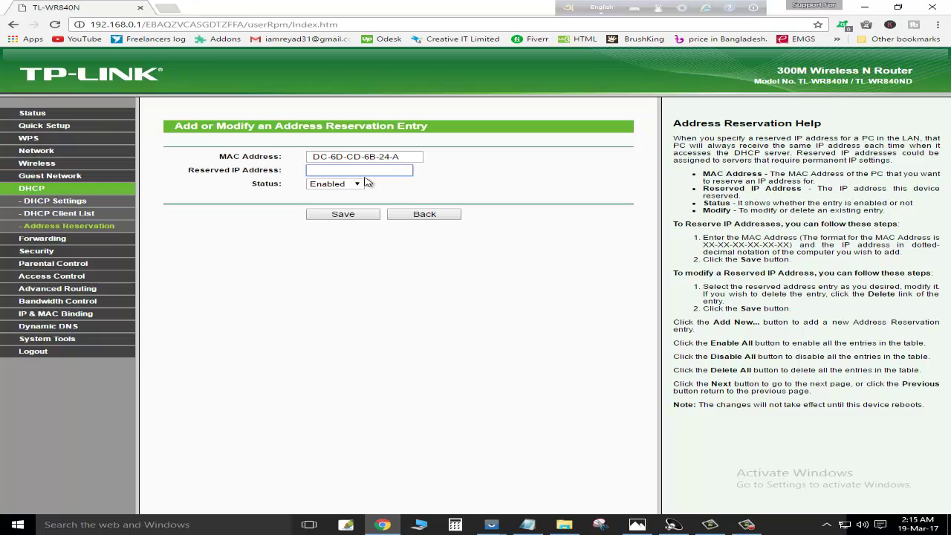
click(528, 524)
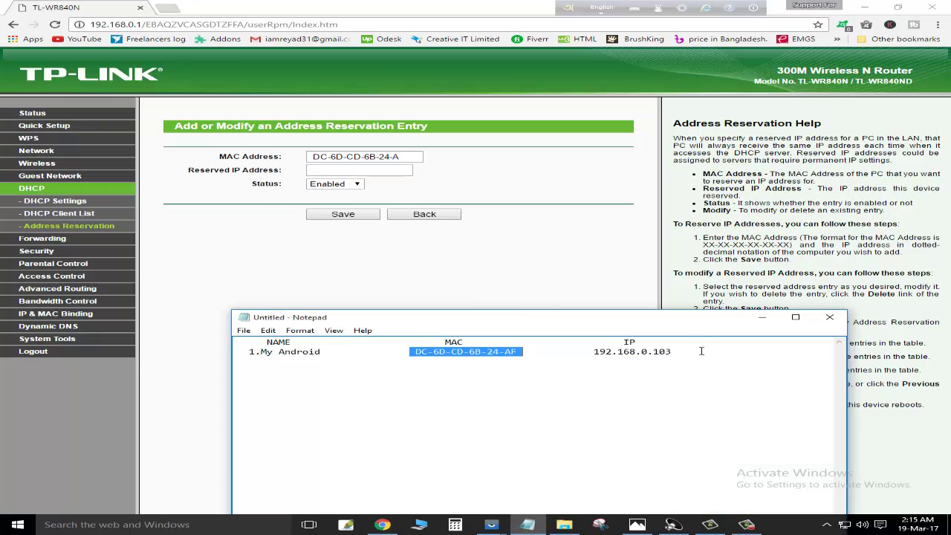
drag(701, 351, 591, 352)
key(ctrl+c)
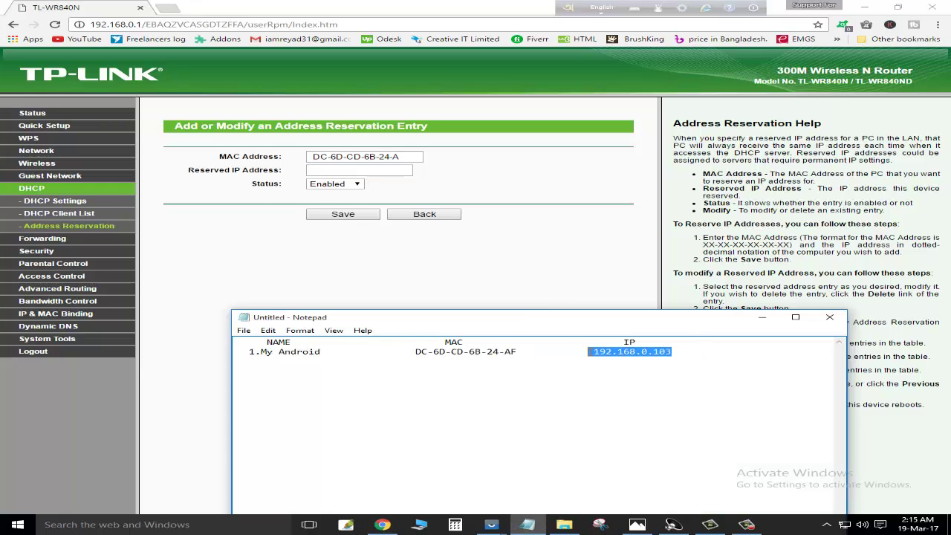
click(353, 170)
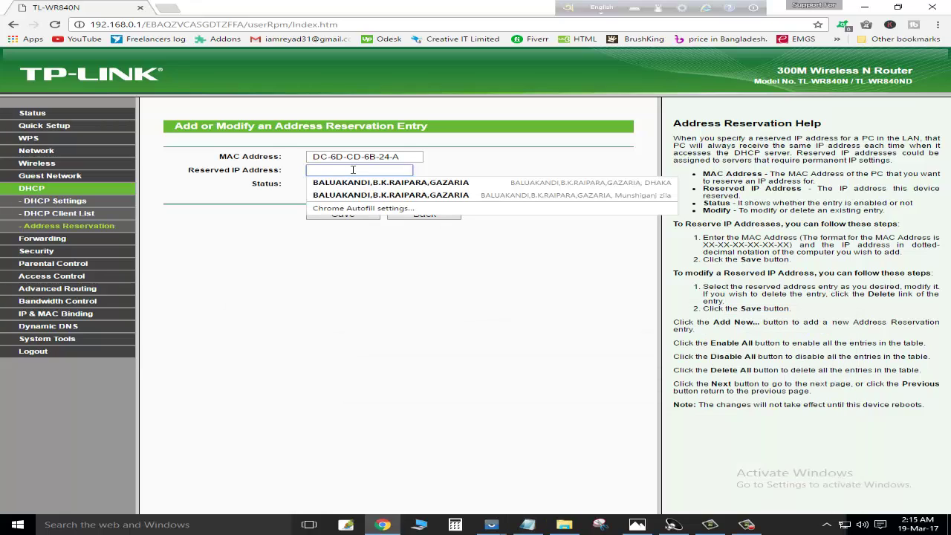
key(ctrl+v)
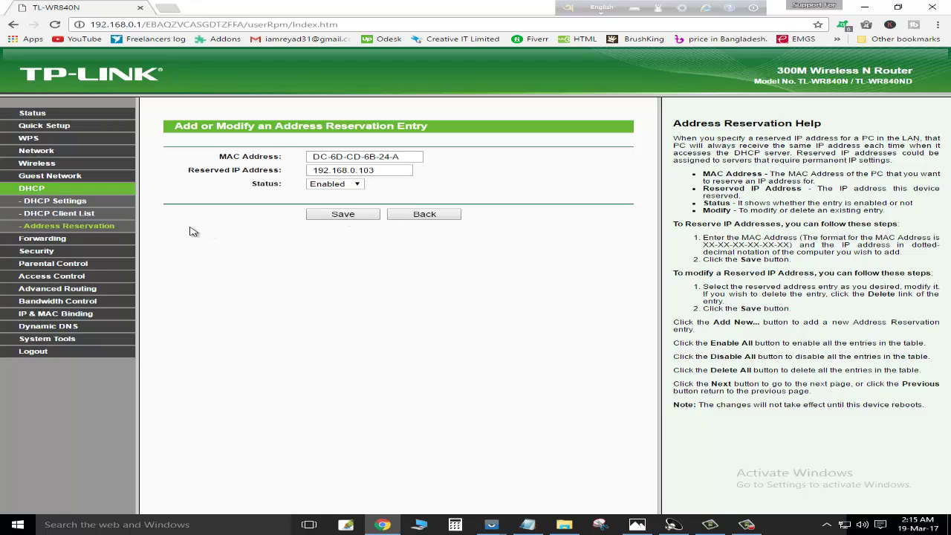
- Review the address reservation list and check the third client's MAC address, assigned IP and lease time in the DHCP client list
click(67, 227)
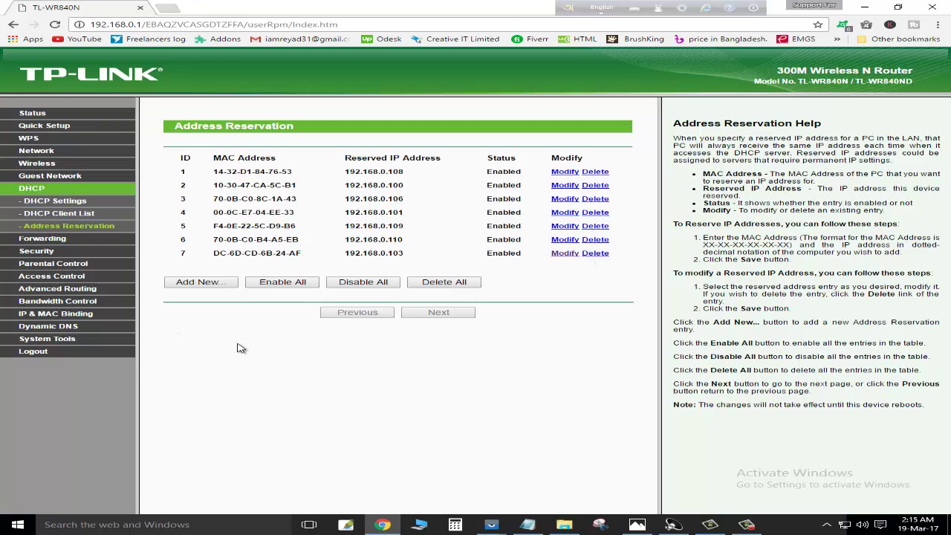
click(68, 214)
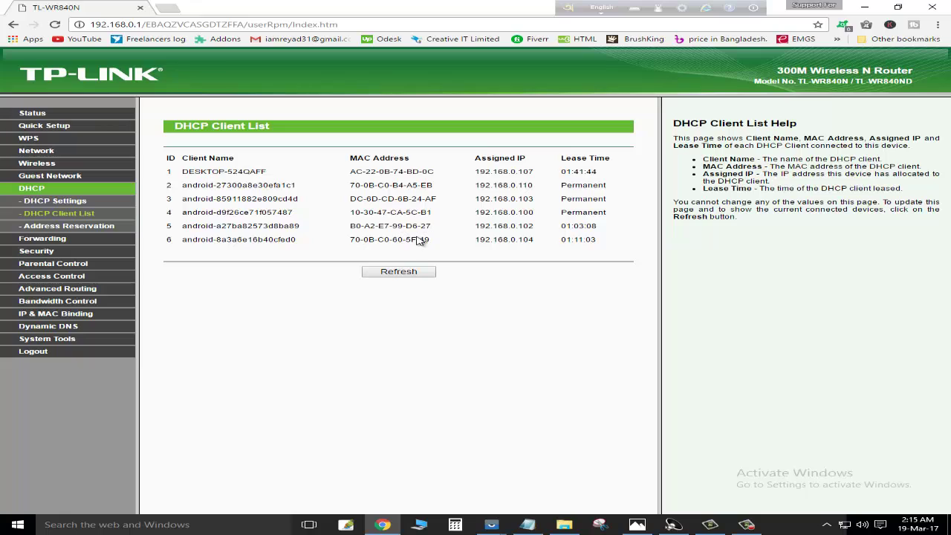
drag(349, 200, 607, 203)
- Open a blank address reservation entry from the reservation list and review its MAC address and reserved IP fields
click(74, 227)
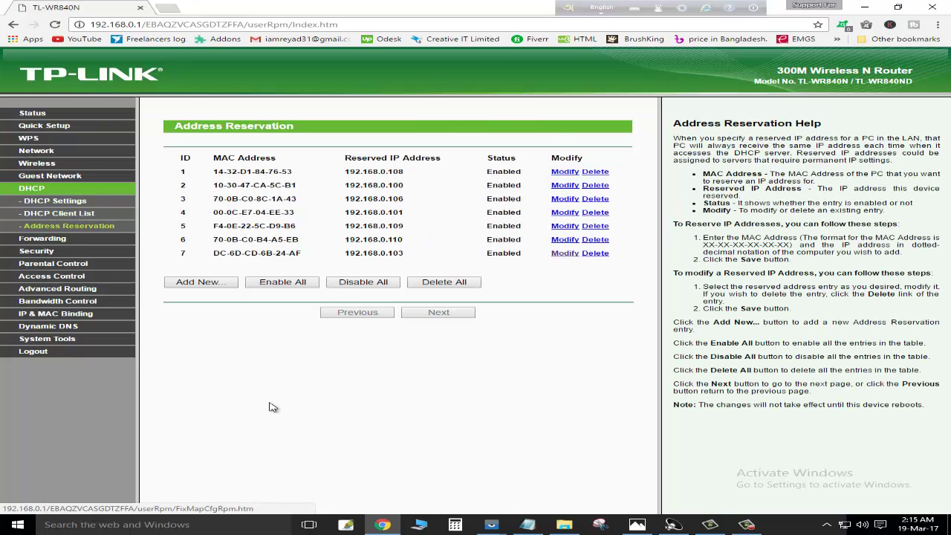
click(200, 282)
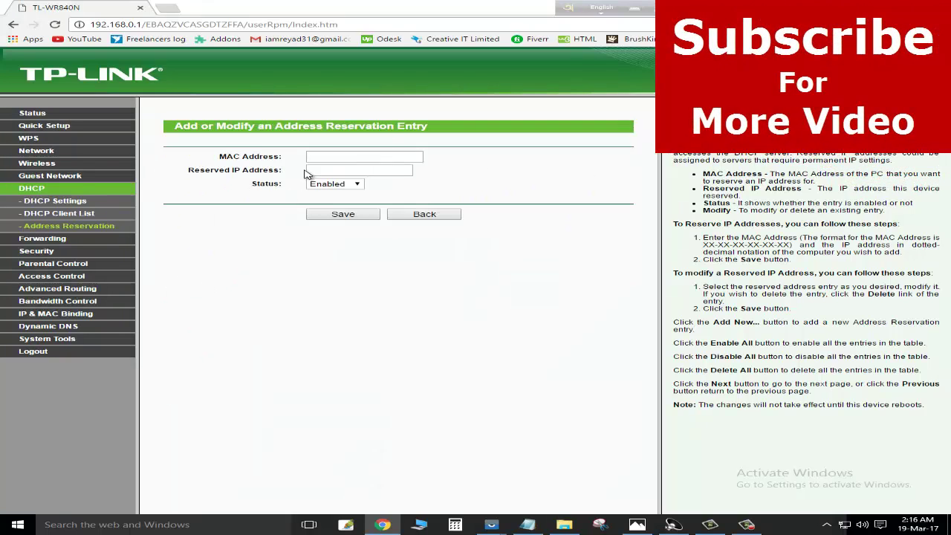
click(337, 157)
click(340, 170)
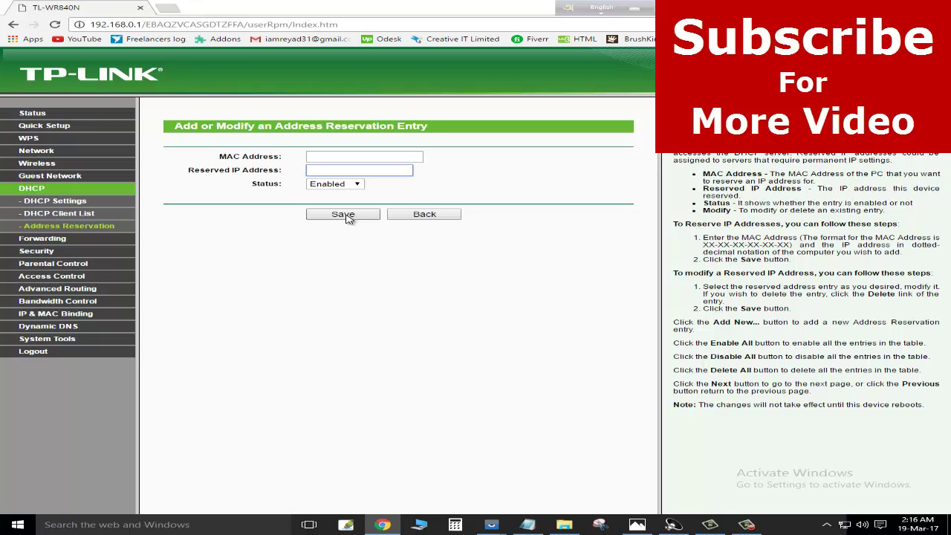
- Switch to Photos and view the screenshots of the reboot link, Reboot page, restart progress and router login page in order
click(636, 524)
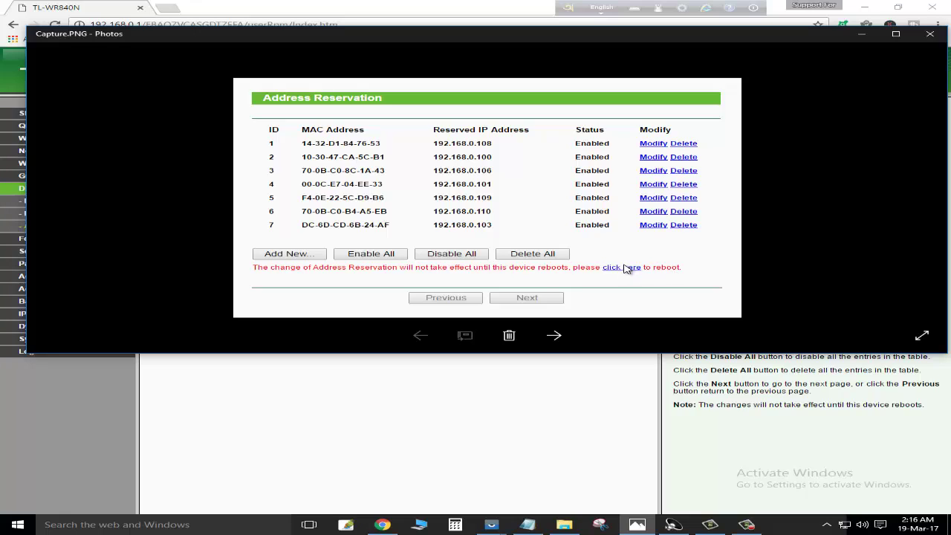
click(555, 337)
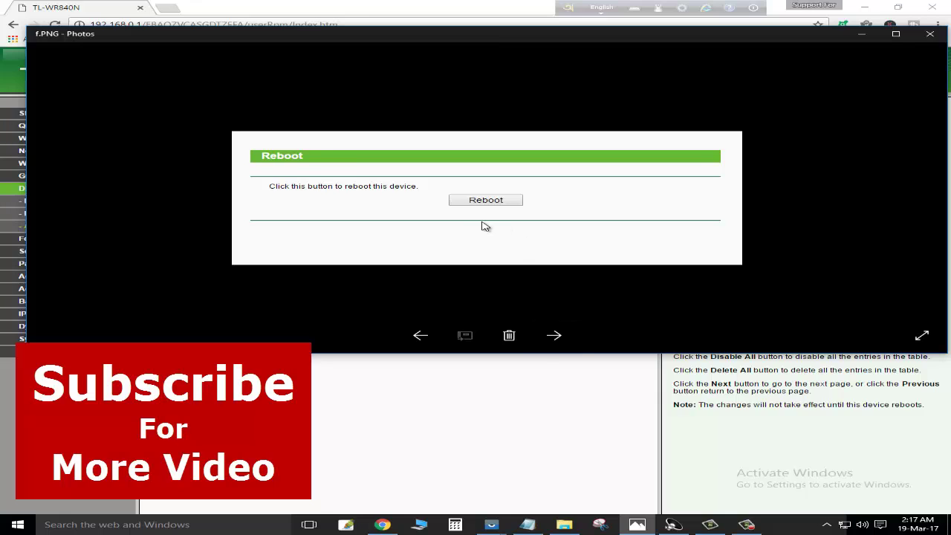
key(Right)
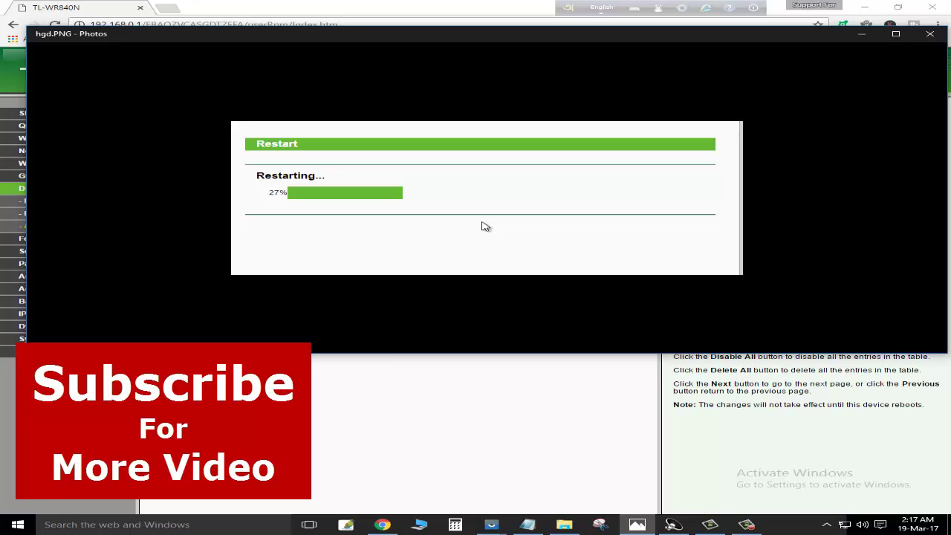
key(Right)
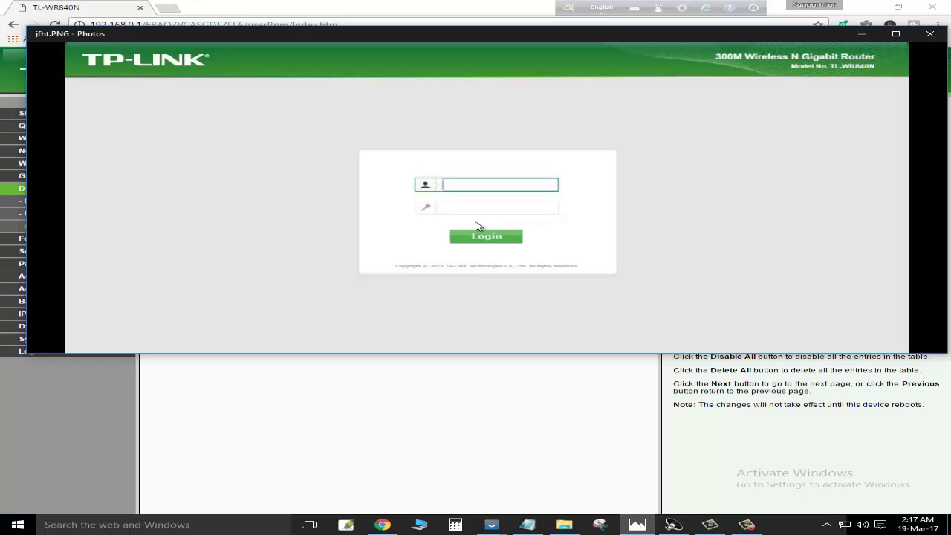
- Switch back to the router page in Chrome and view its status, DHCP settings and address reservation list
click(379, 526)
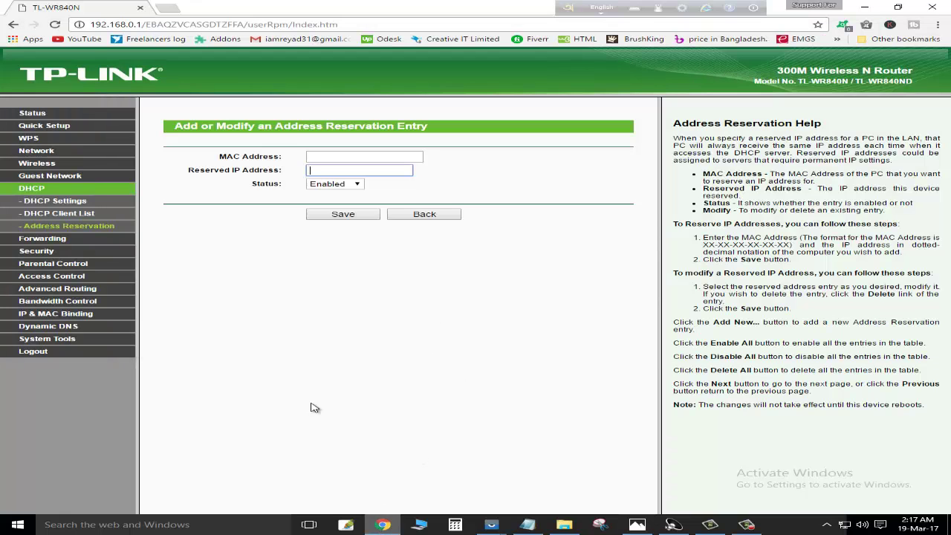
click(43, 120)
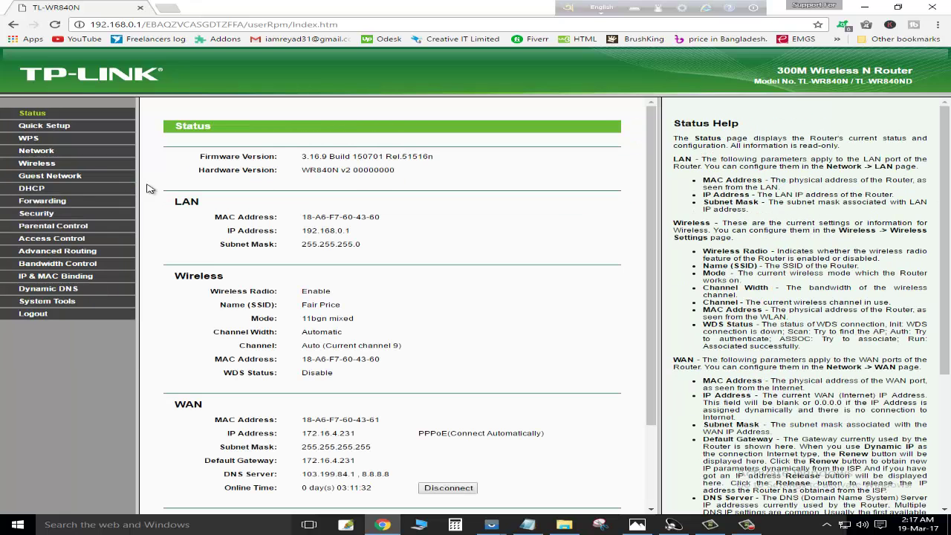
click(31, 190)
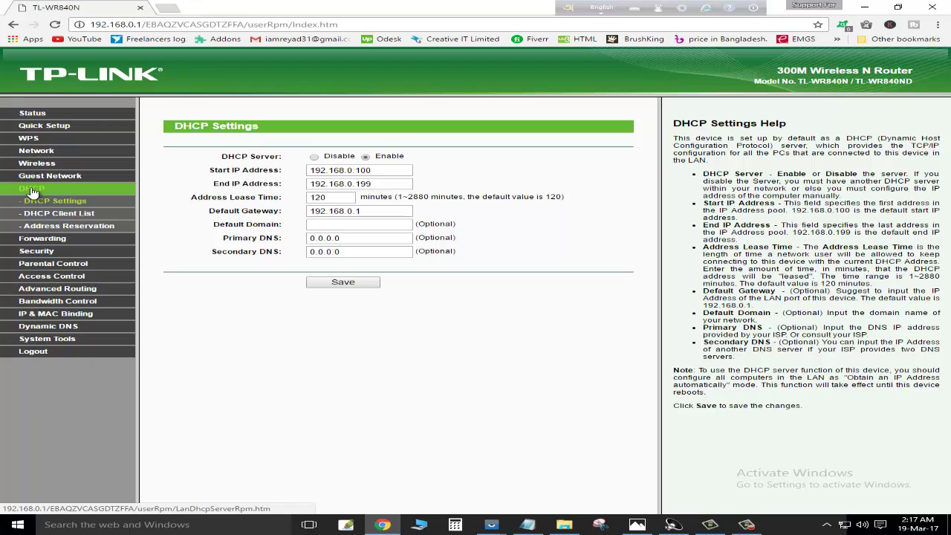
click(68, 226)
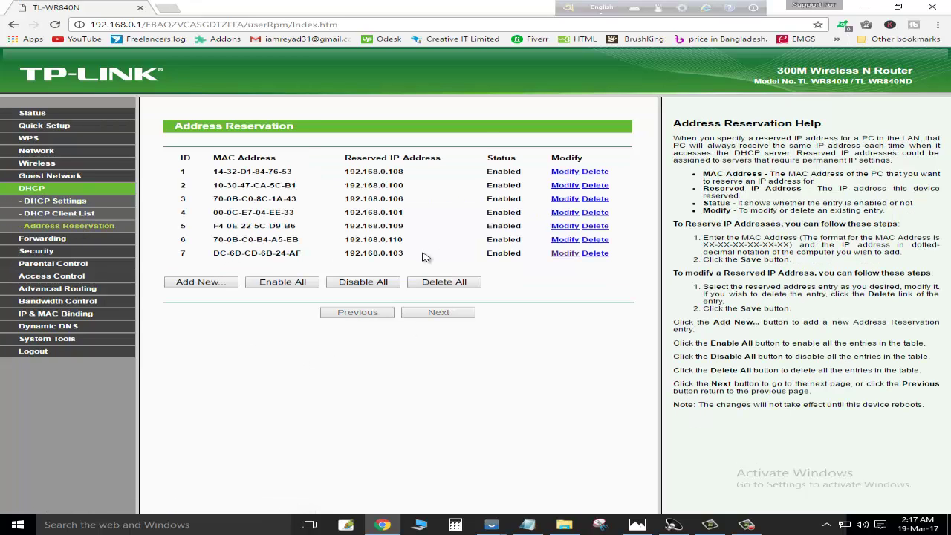
- Check the third client's MAC address, assigned IP and lease time in the DHCP client list again
click(85, 216)
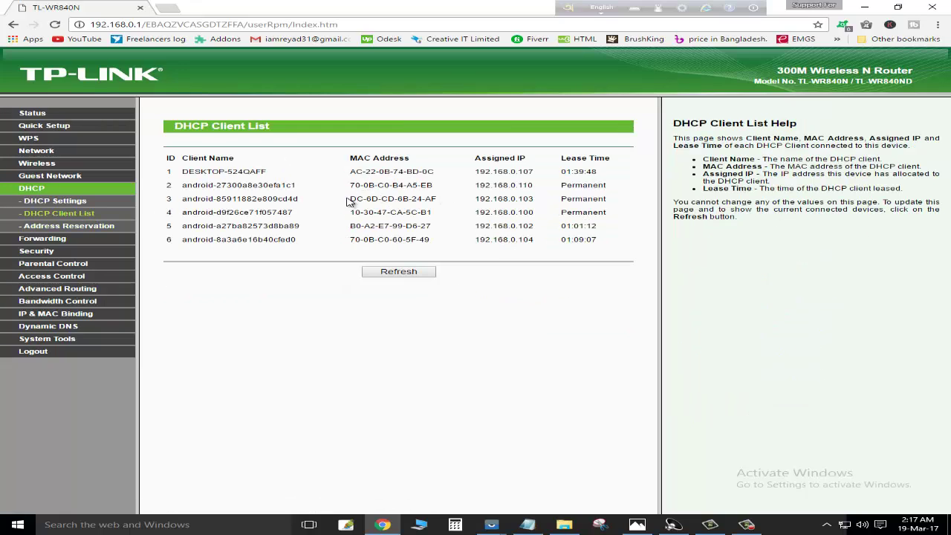
drag(349, 202, 618, 207)
click(622, 206)
- Open a blank address reservation entry and copy the My Android MAC address from the Notepad list
click(65, 226)
click(202, 285)
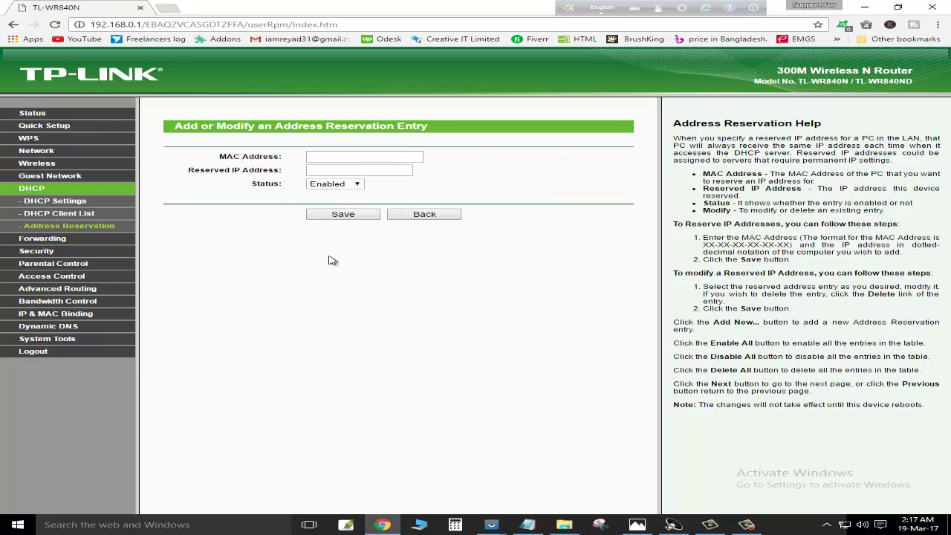
click(327, 157)
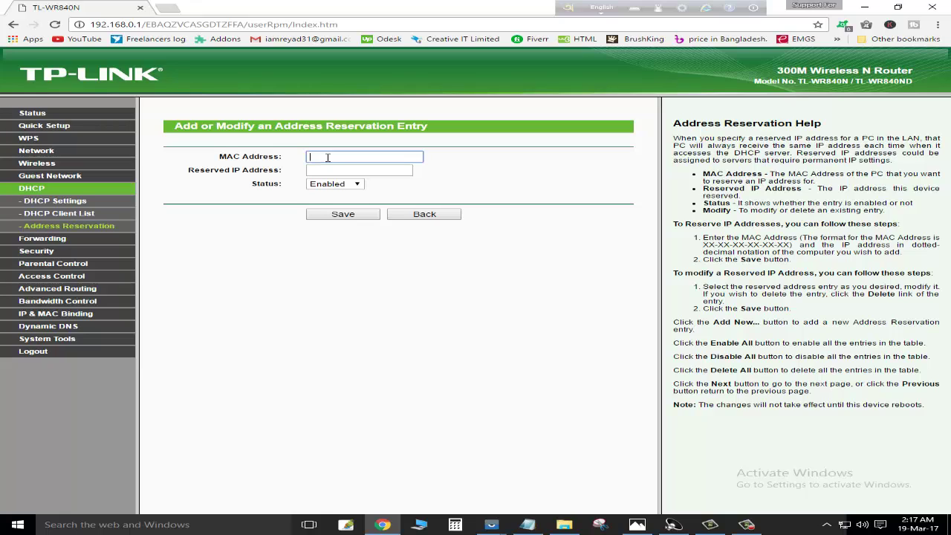
click(528, 525)
drag(520, 318, 546, 253)
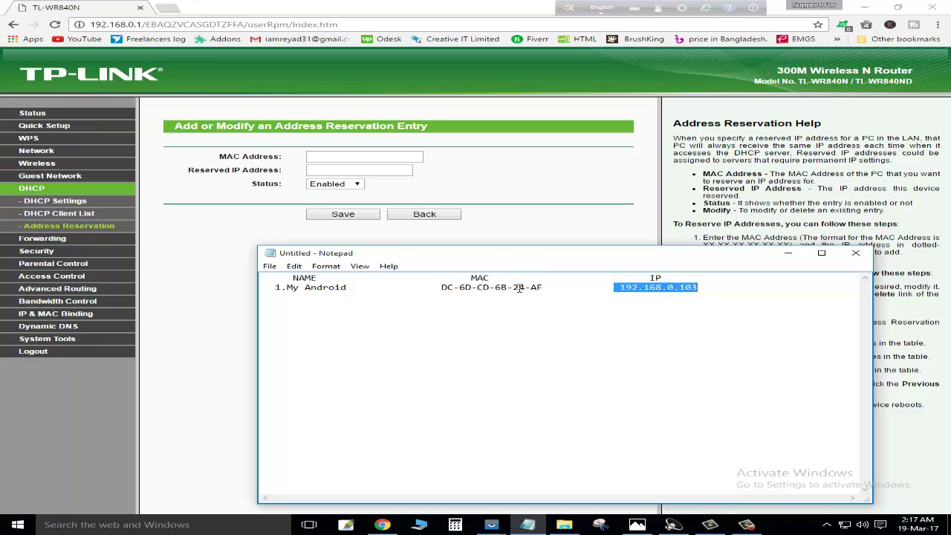
drag(555, 287, 438, 288)
key(ctrl+c)
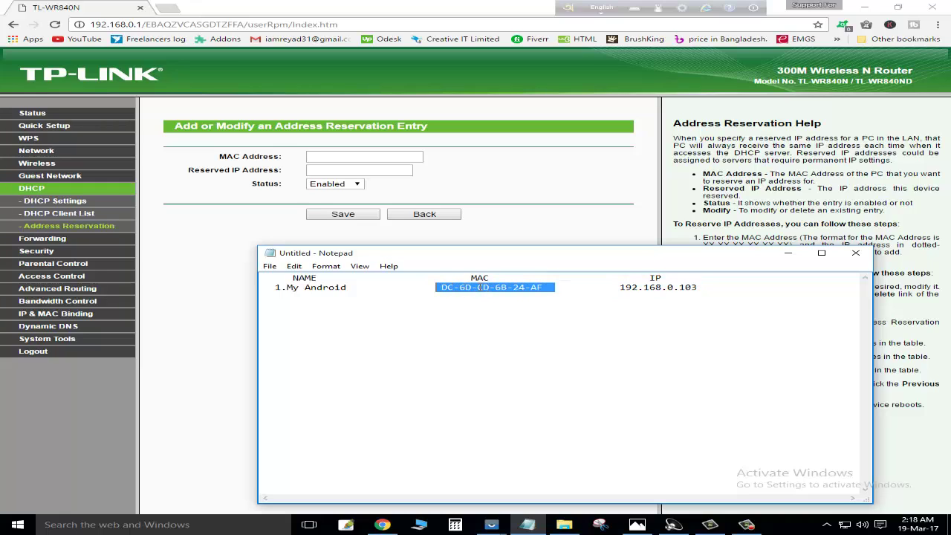
- Paste the copied MAC address into the reservation entry and remove its leading space
click(330, 156)
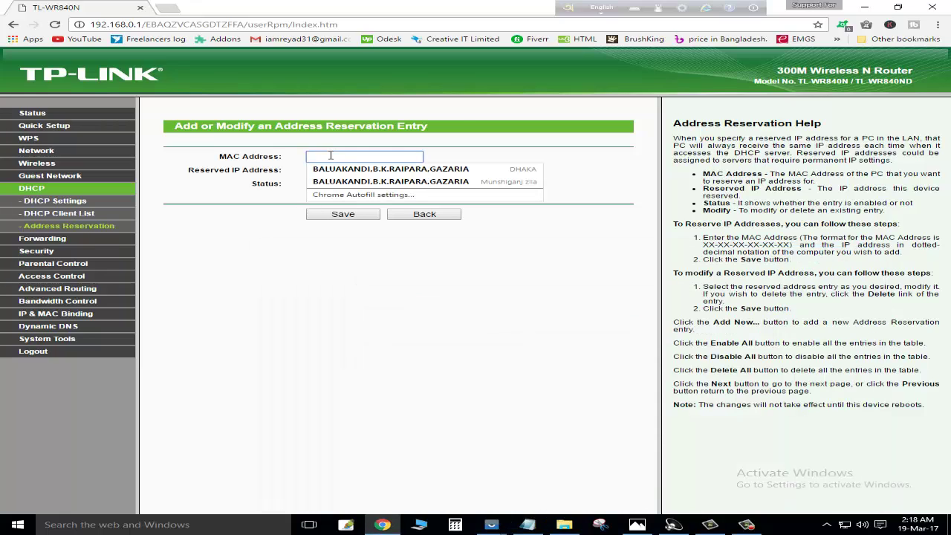
key(ctrl+v)
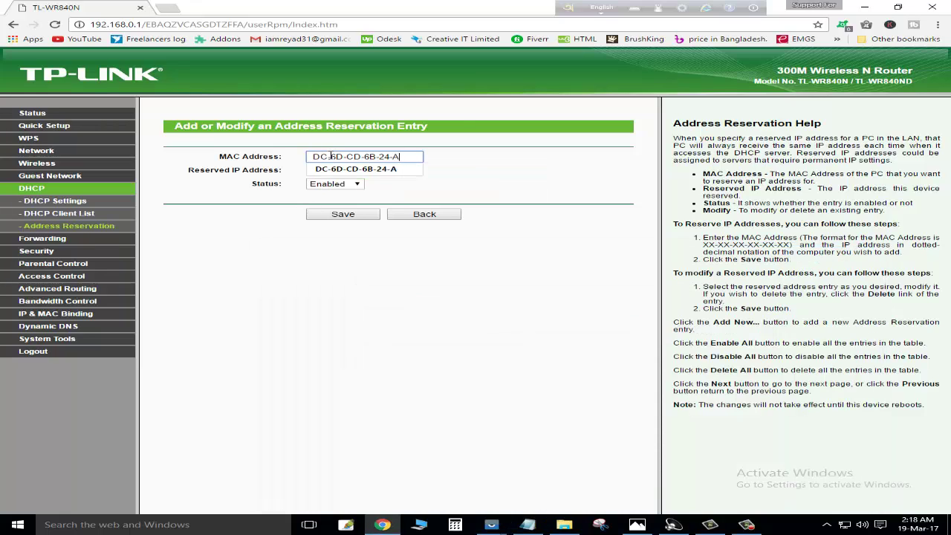
click(440, 171)
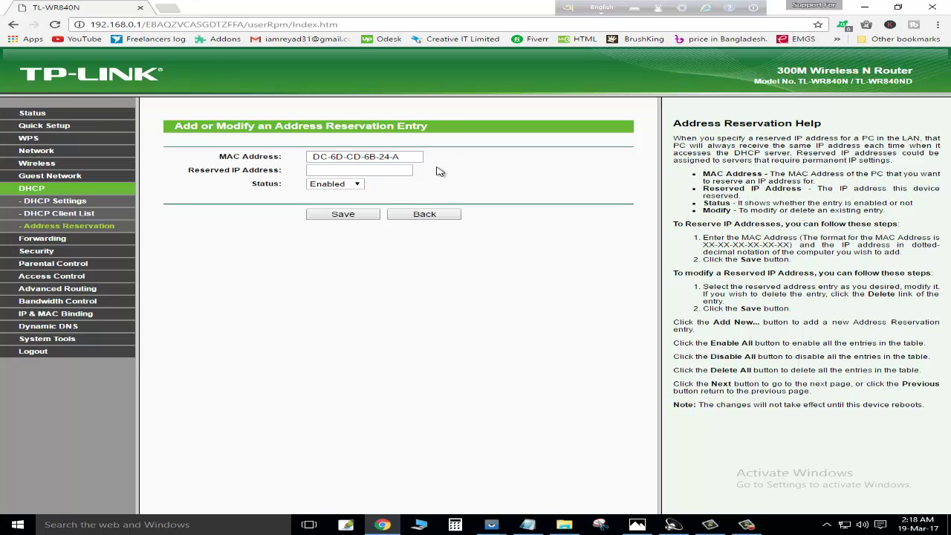
click(313, 156)
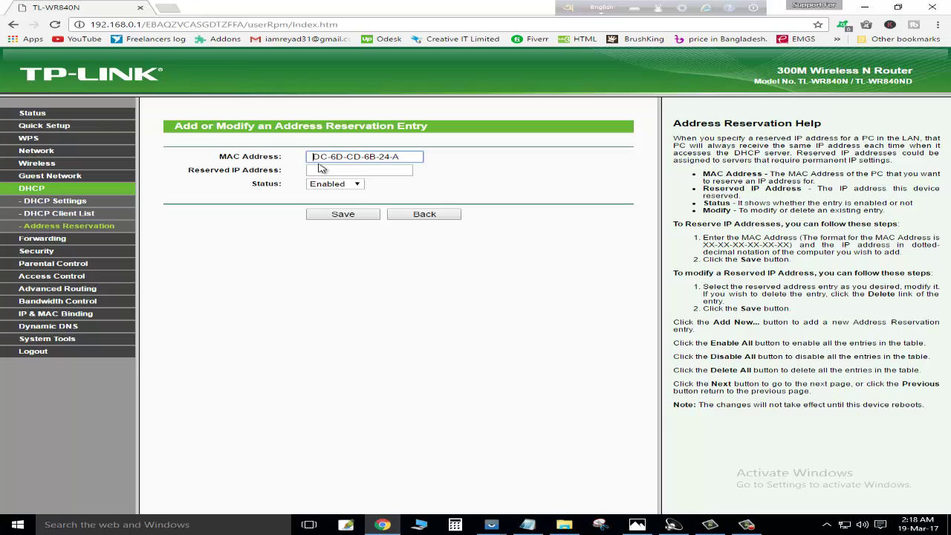
key(Delete)
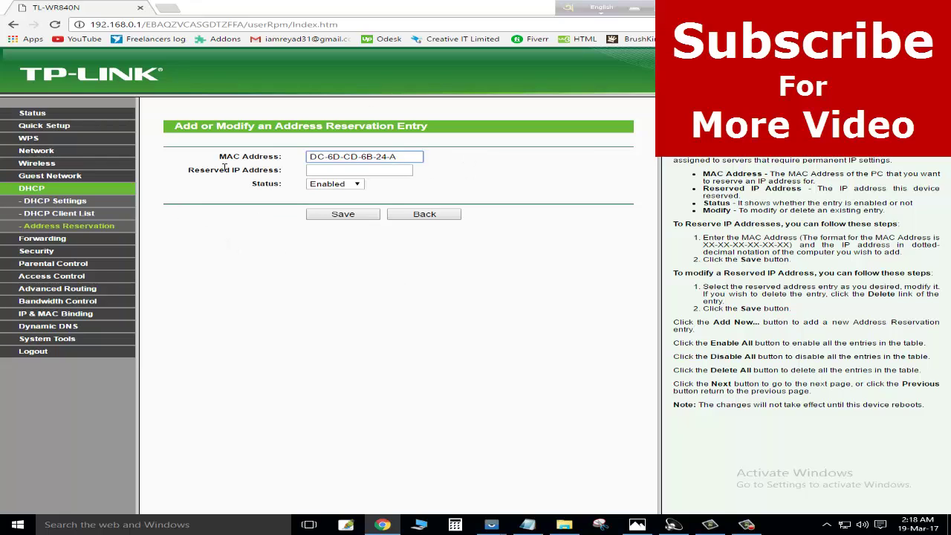
- Return to the address reservation list and check the seventh entry's MAC address and reserved IP
click(82, 226)
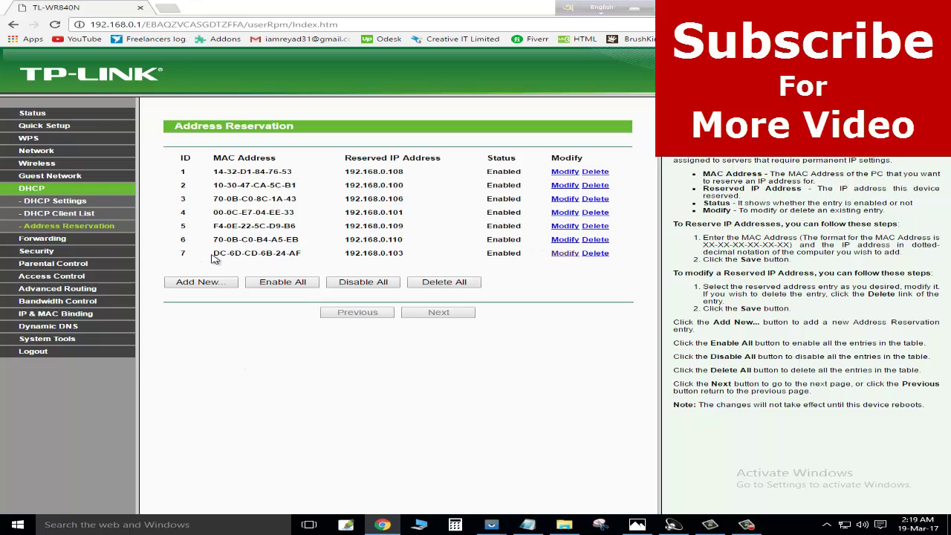
drag(217, 253, 405, 255)
click(345, 254)
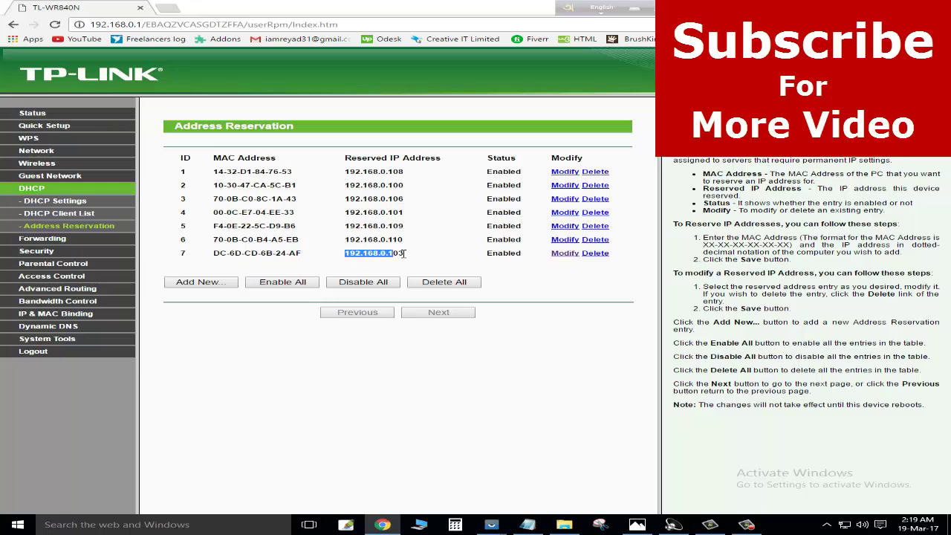
click(365, 266)
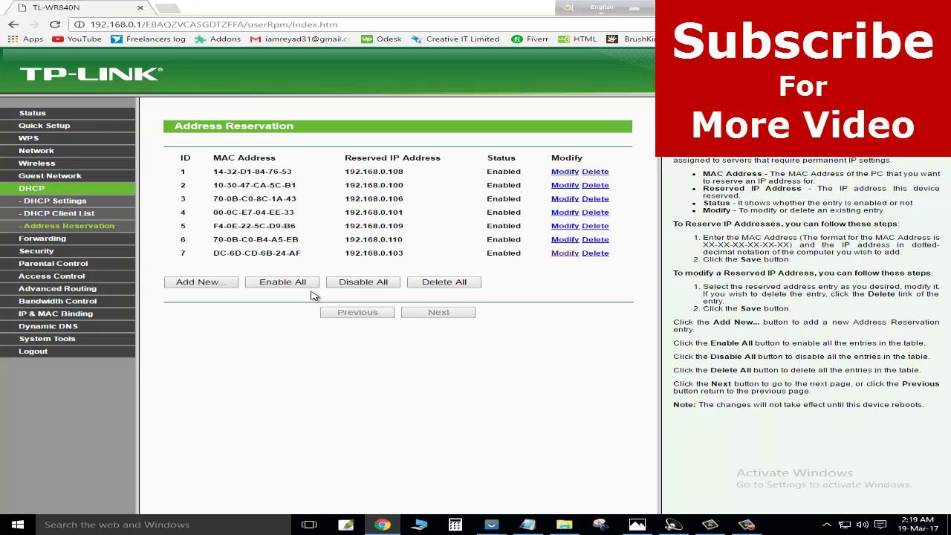
double_click(388, 252)
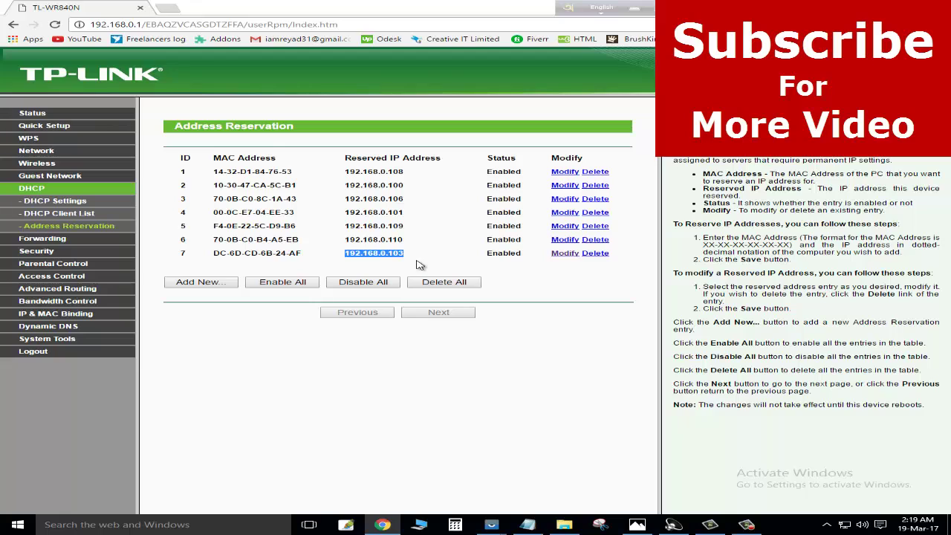
click(302, 347)
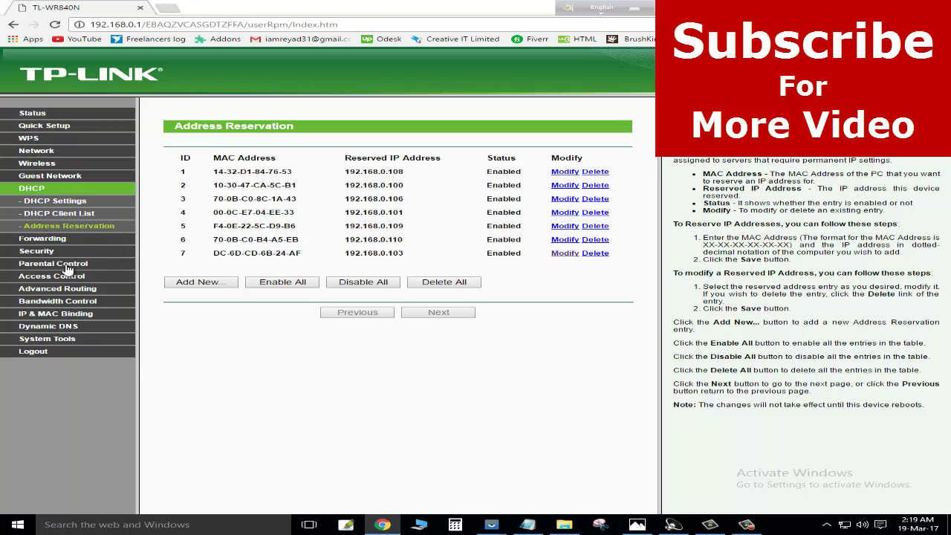
- Review the egress and ingress bandwidth in the Bandwidth Control settings and save the settings
click(58, 302)
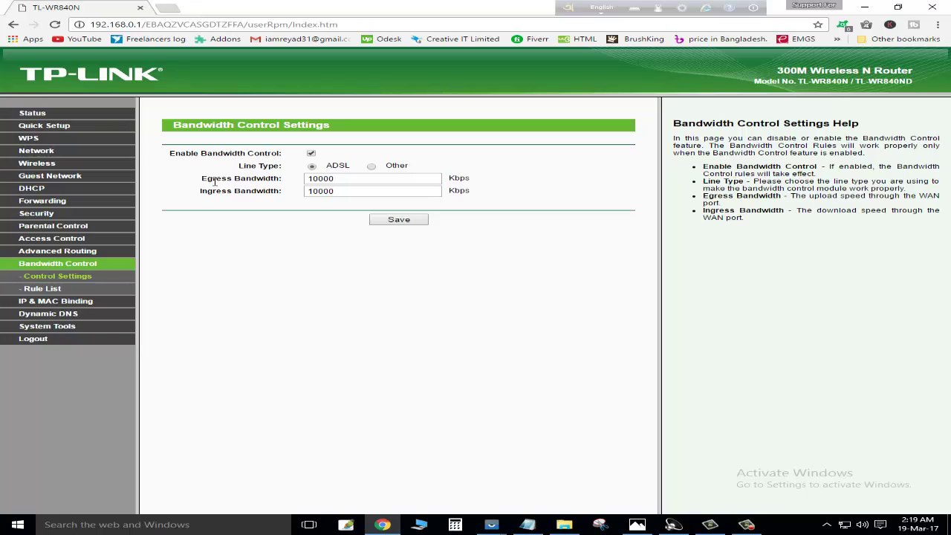
click(342, 179)
click(399, 219)
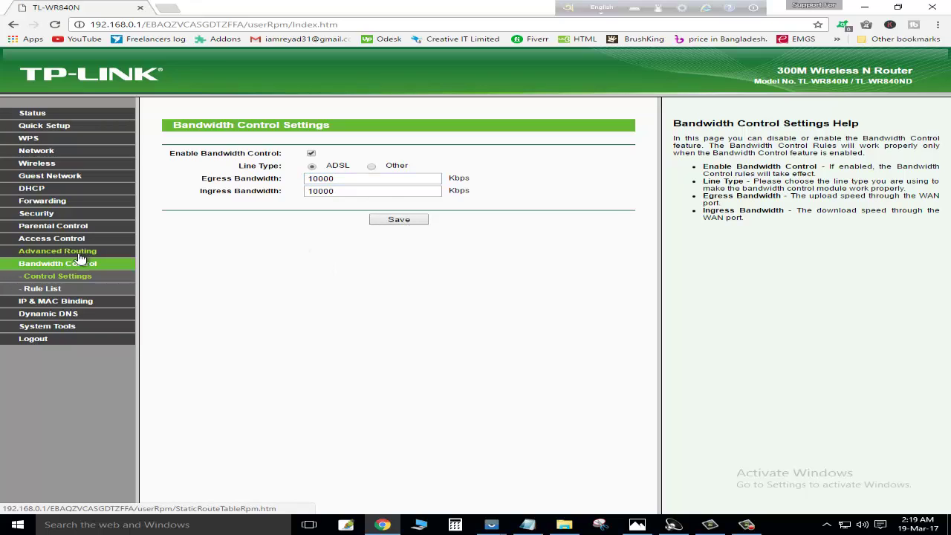
- Open the bandwidth control rule list and review the IP addresses of the existing rules
click(45, 290)
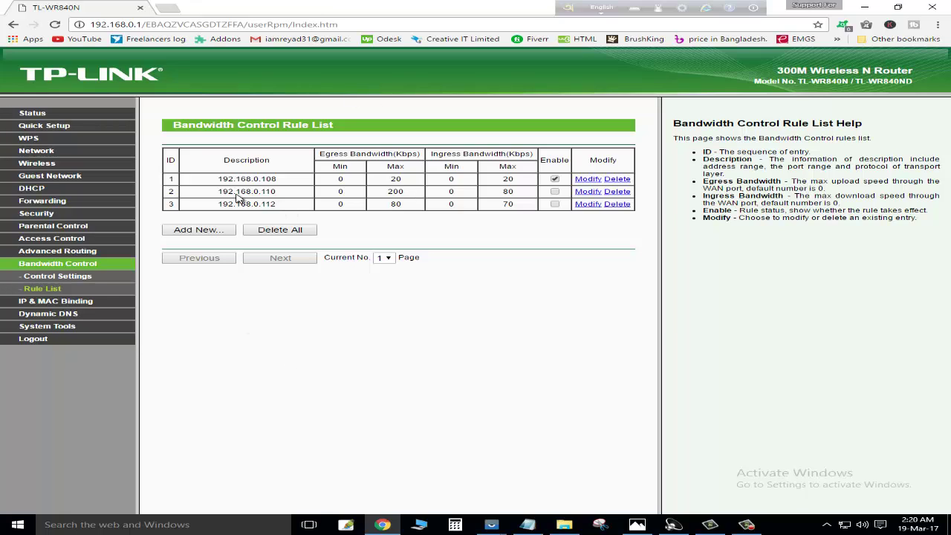
drag(217, 179, 286, 207)
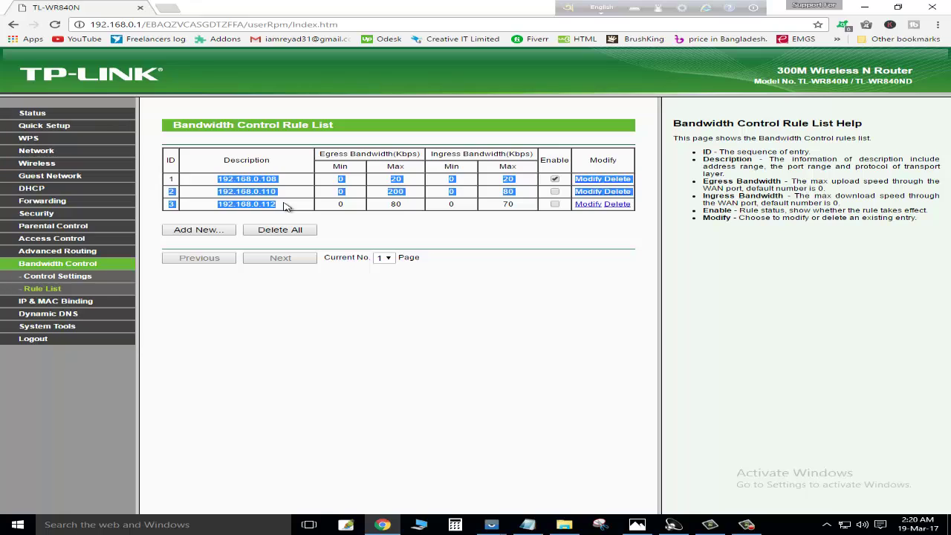
click(399, 269)
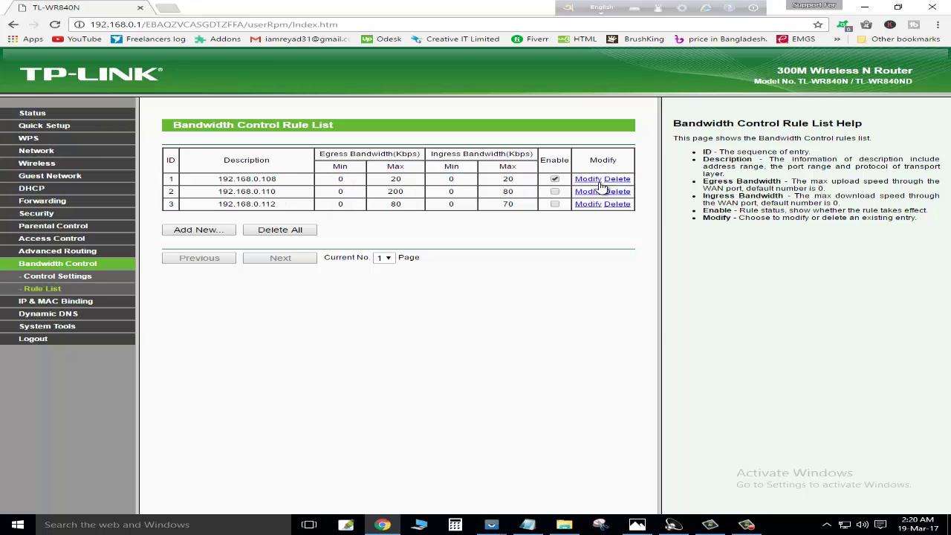
- Toggle the 192.168.0.108 bandwidth rule off and on, leaving it enabled
click(555, 179)
click(555, 180)
click(555, 180)
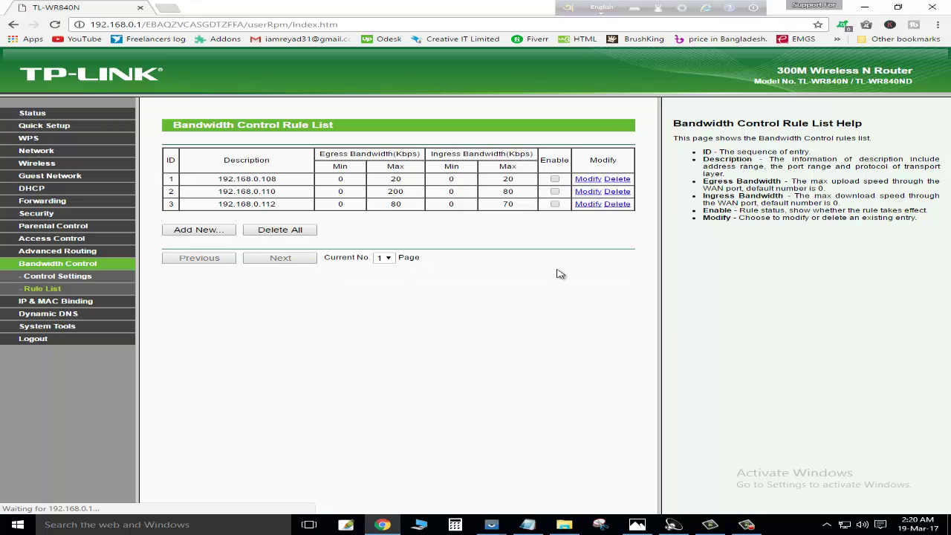
click(555, 180)
- Start a new bandwidth control rule and go through its enable option and IP range fields
click(201, 231)
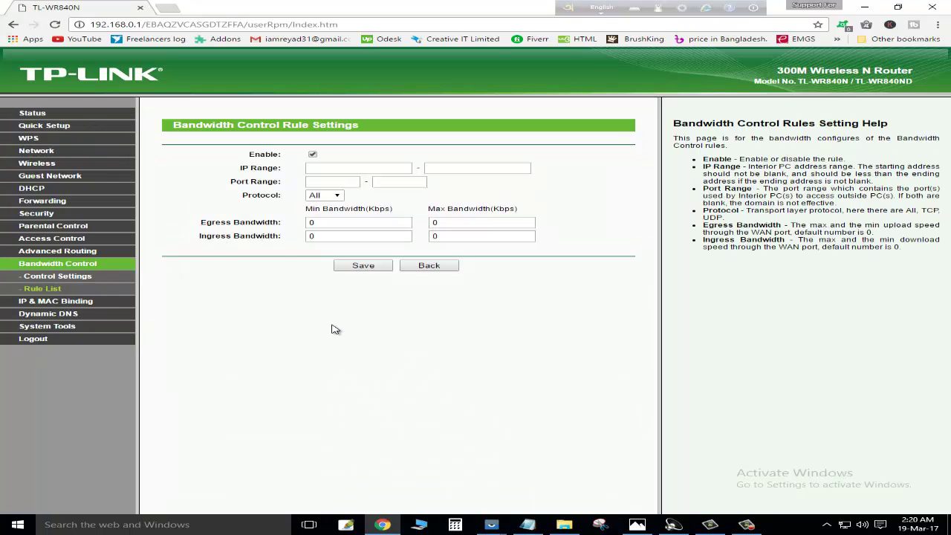
click(312, 154)
click(330, 167)
click(483, 169)
click(362, 168)
- Copy the My Android IP from Notepad and set the start of the rule's IP range to 192.168.0.103
click(528, 525)
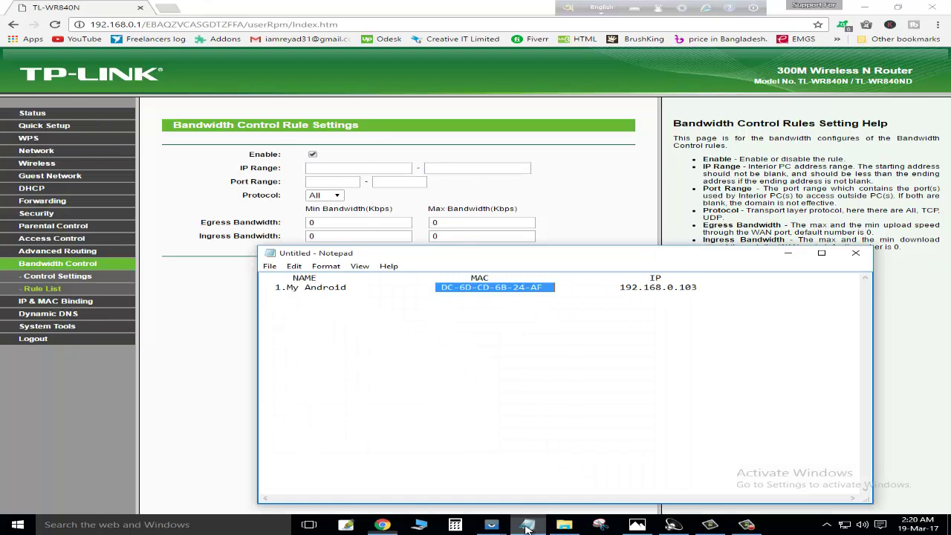
drag(656, 264, 581, 344)
click(572, 394)
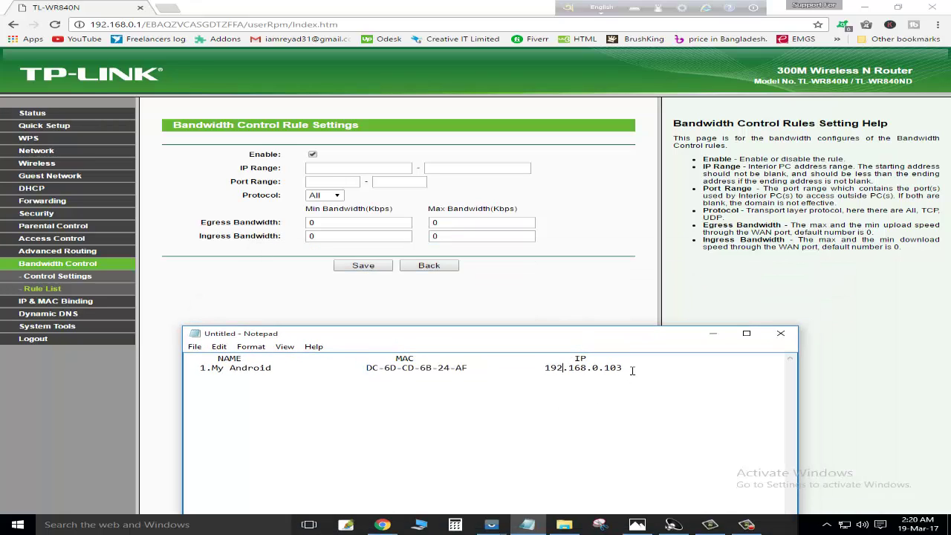
drag(633, 369, 544, 373)
key(ctrl+c)
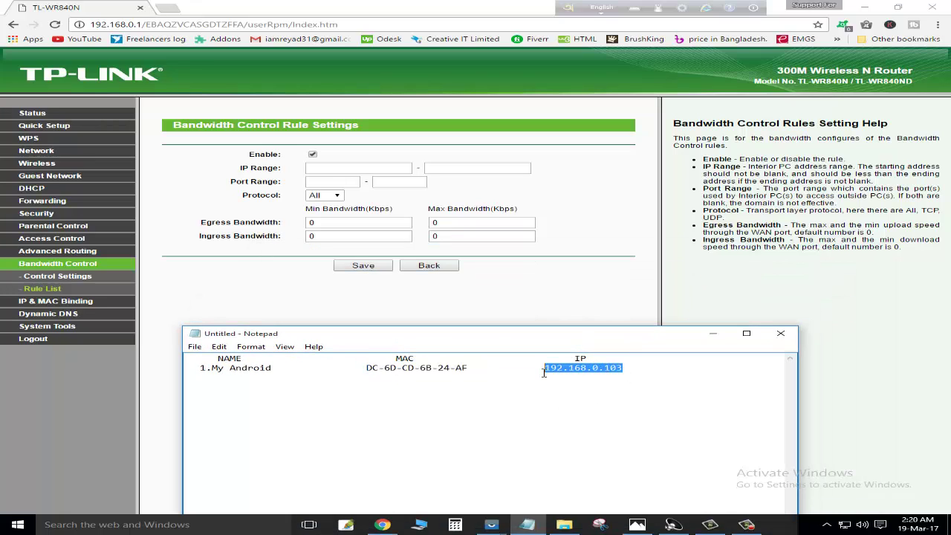
click(354, 167)
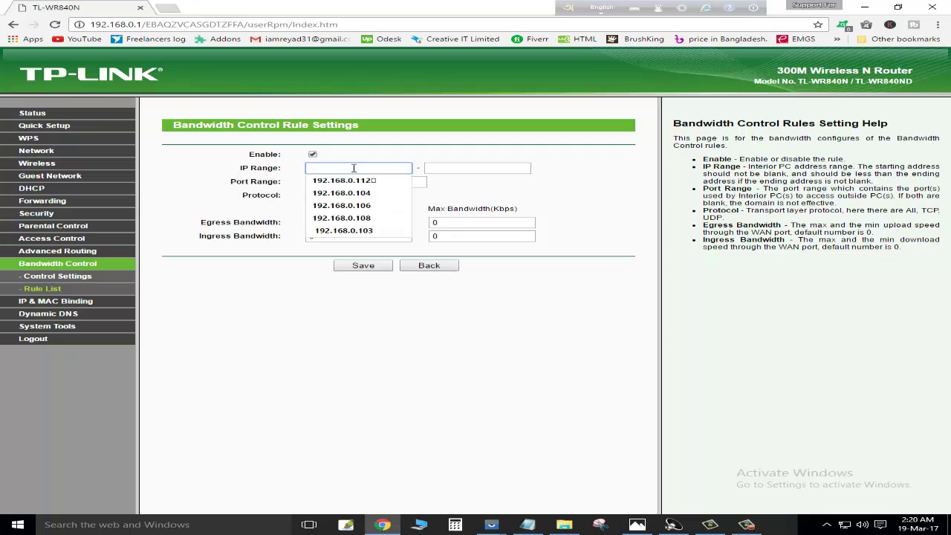
key(ctrl+v)
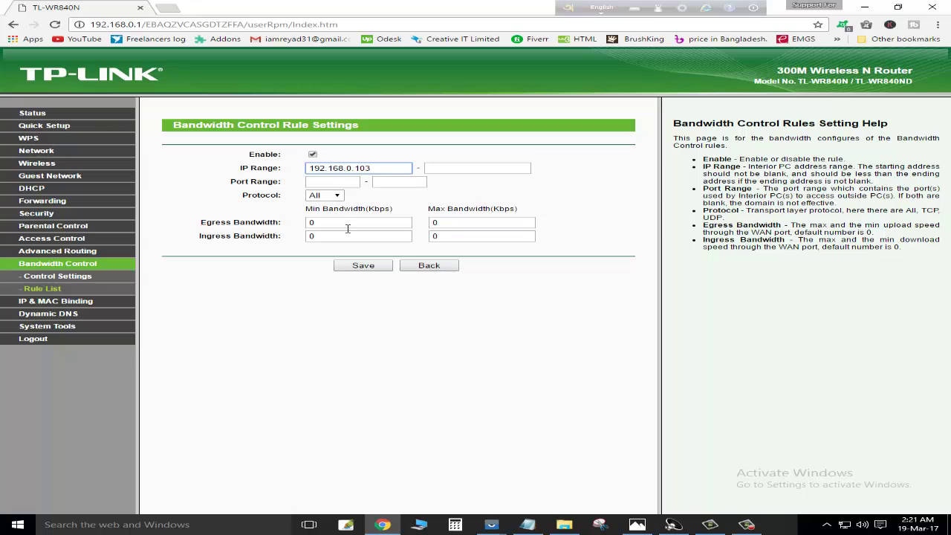
- Examine the egress and ingress bandwidth settings of the new rule
click(326, 294)
drag(202, 225, 293, 229)
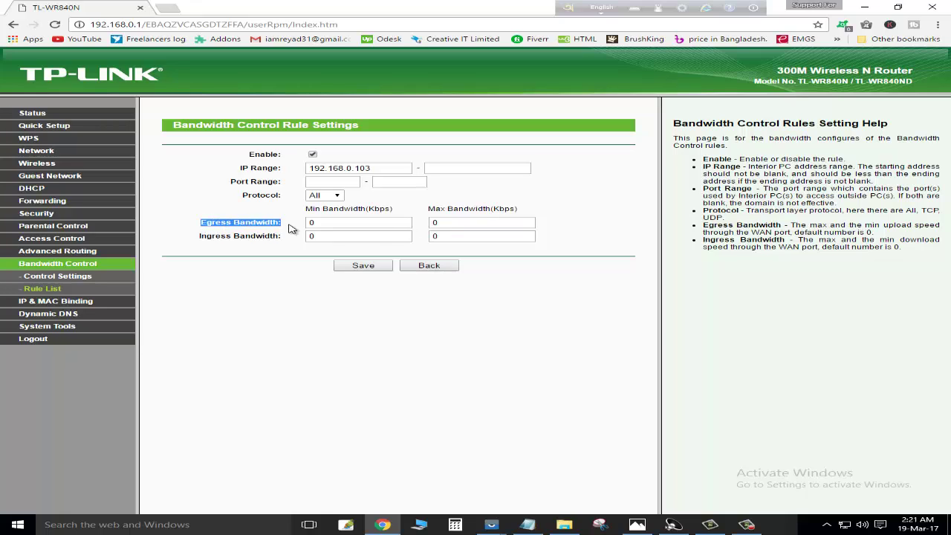
click(202, 237)
drag(201, 236, 286, 239)
click(302, 247)
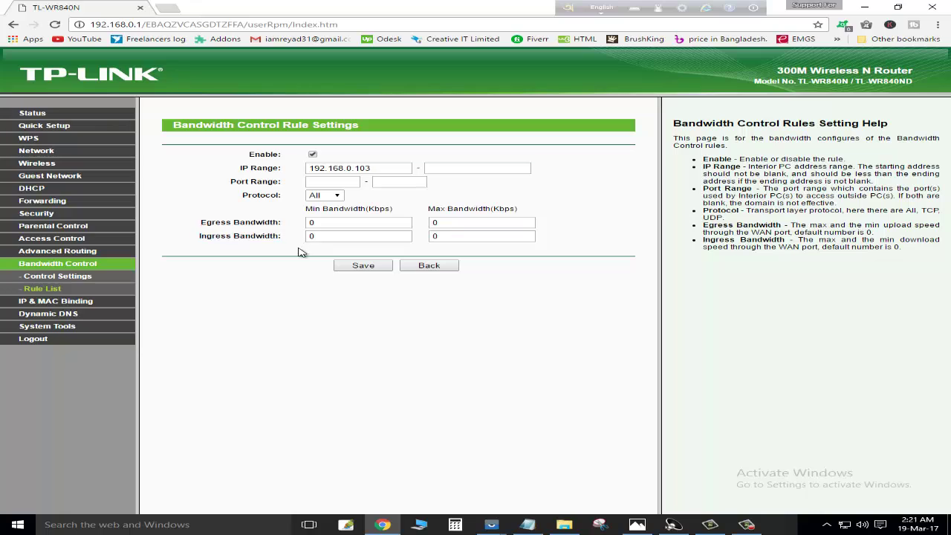
- Set the rule's maximum egress and maximum ingress bandwidth to 50 Kbps each and save the rule
click(336, 223)
click(455, 223)
key(BackSpace)
text(50)
key(Tab)
text(50)
click(364, 267)
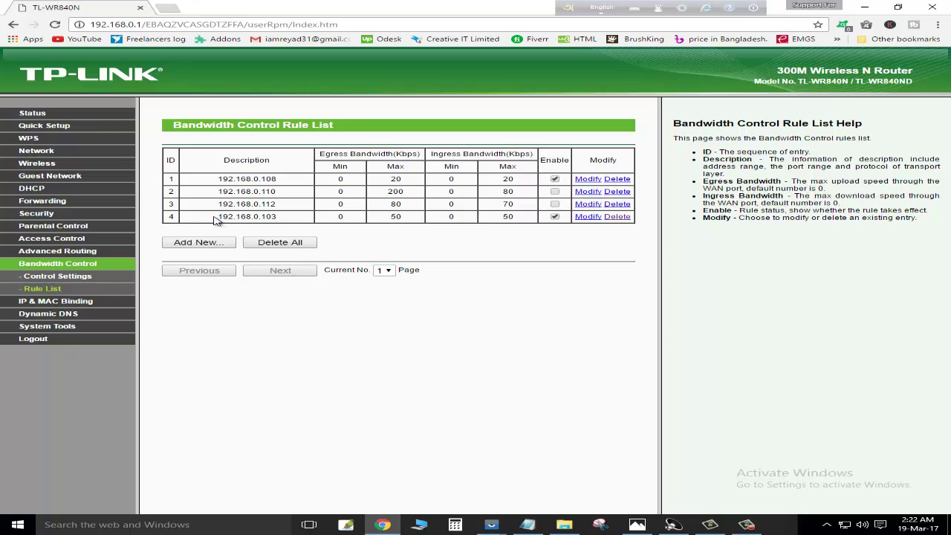
- Compare the new rule's IP address with the My Android details in Notepad
drag(226, 217, 278, 217)
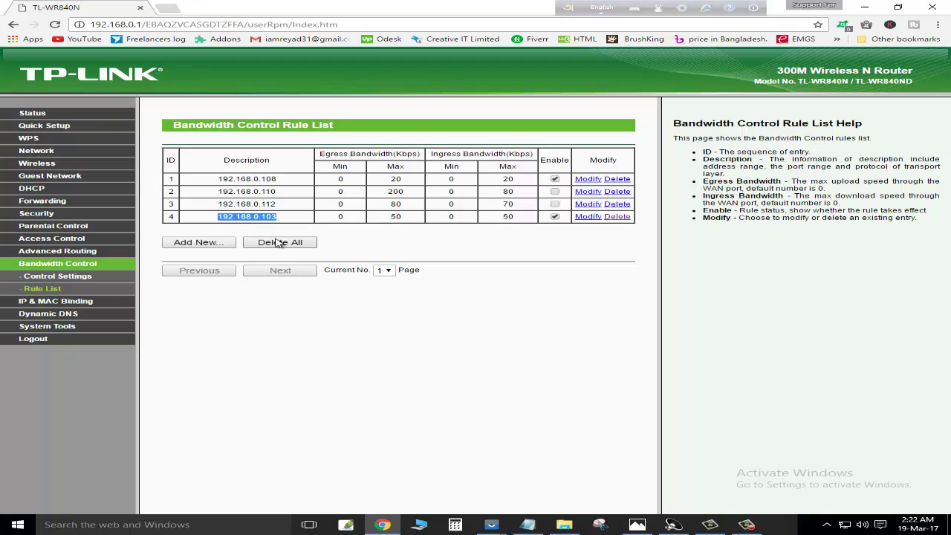
click(528, 524)
drag(486, 369, 206, 371)
click(252, 371)
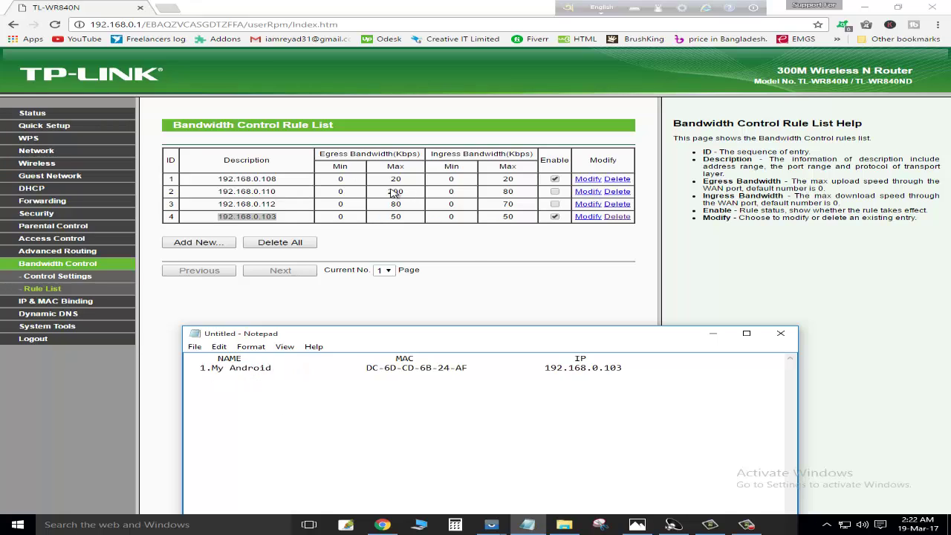
- Return to the rule list in Chrome and toggle the 192.168.0.103 rule off and back on
click(456, 253)
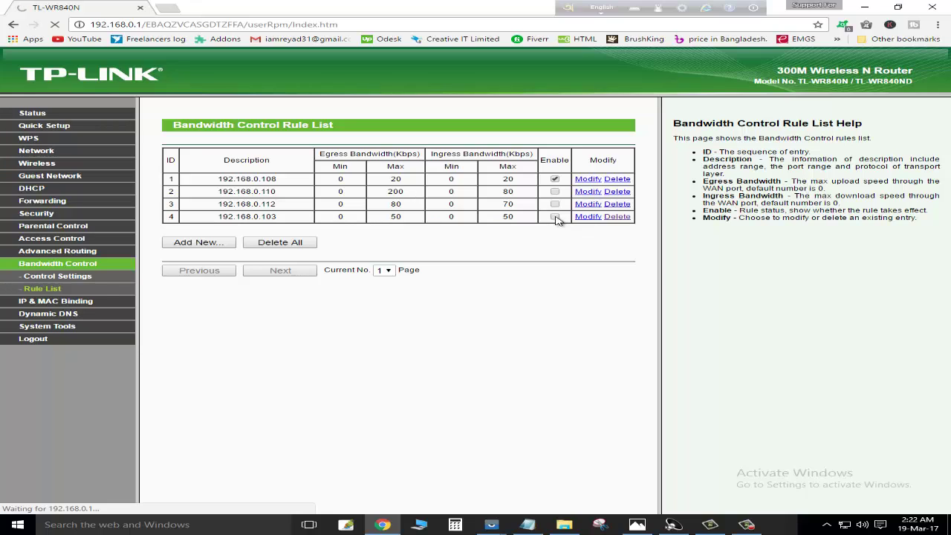
click(555, 218)
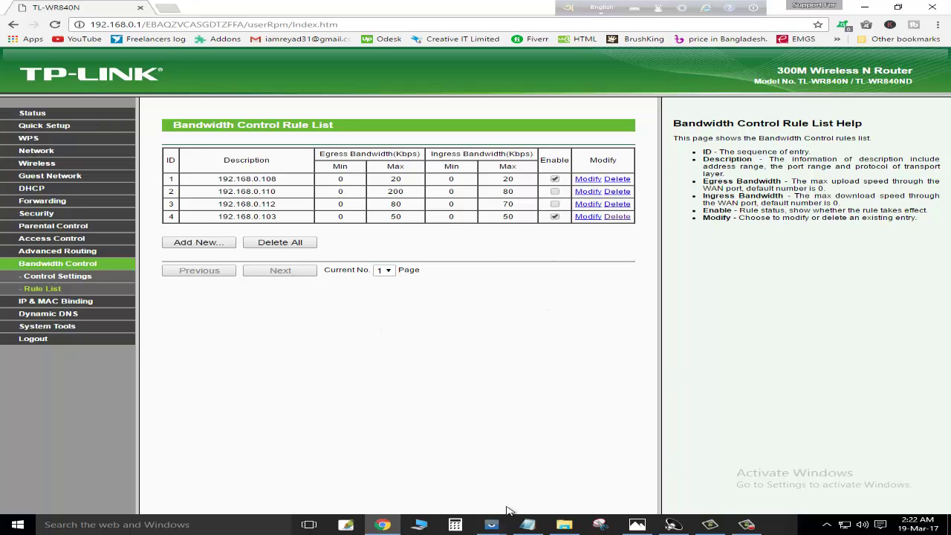
- Switch to the mirrored A11w phone window to view its screen, and return to the router's rule list
mouse_move(491, 522)
click(556, 391)
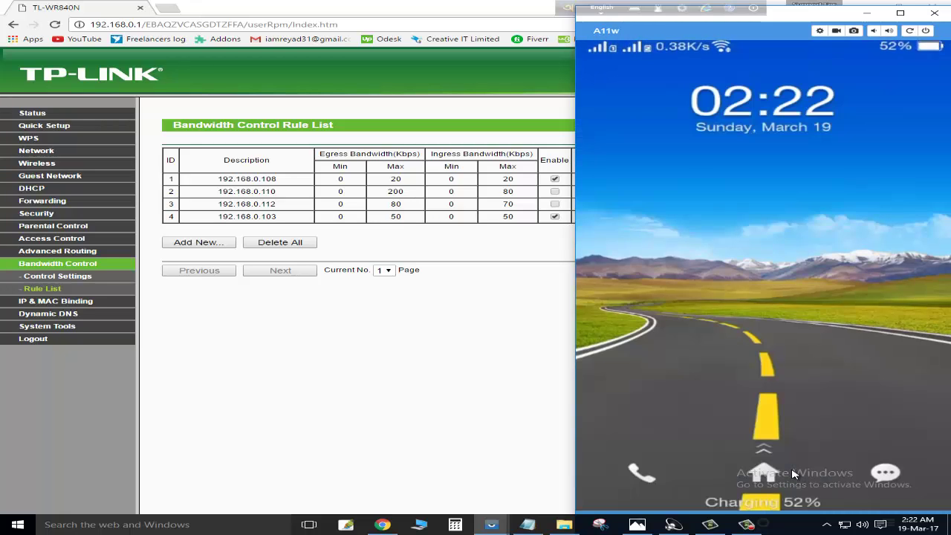
click(483, 326)
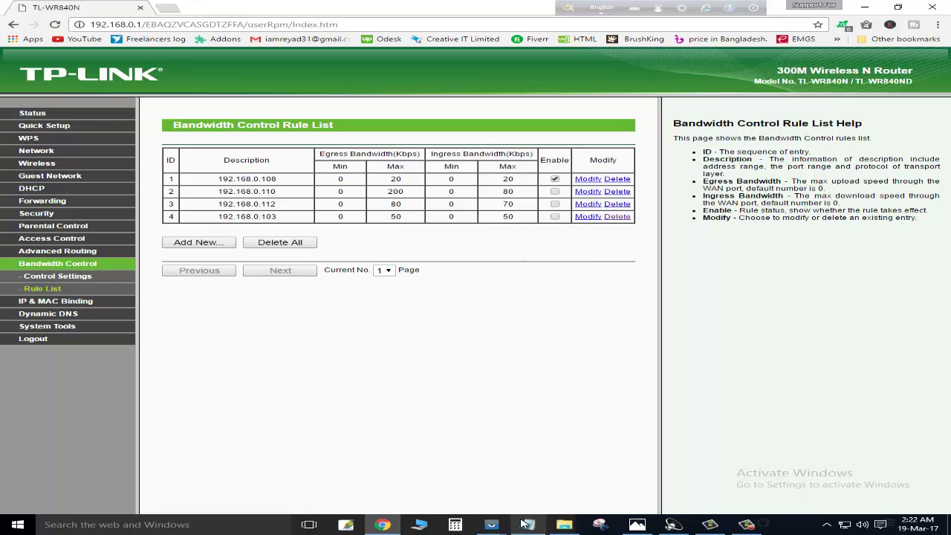
- Switch to the mirrored A11w phone, unlock it, and play the "Beporowa Mon" video from the YouTube suggestions
mouse_move(491, 525)
click(523, 475)
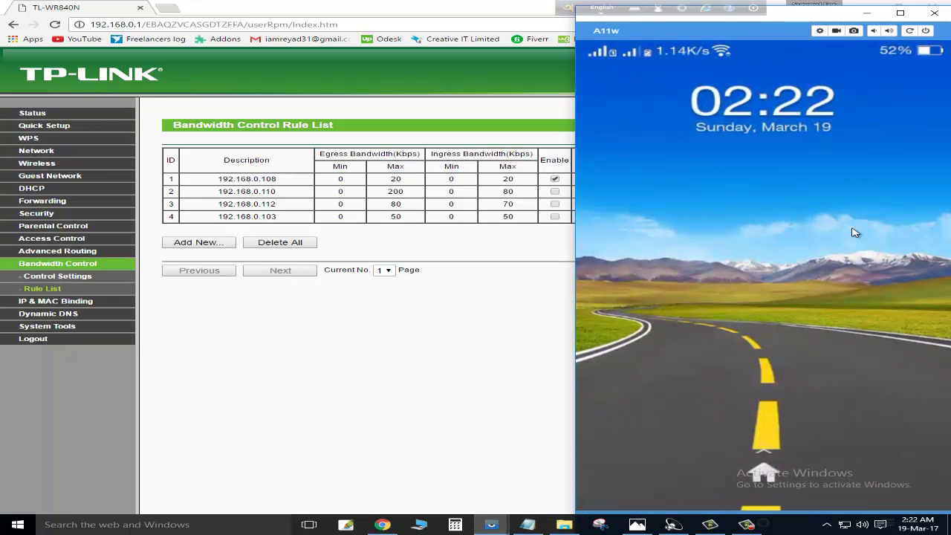
drag(810, 387, 801, 290)
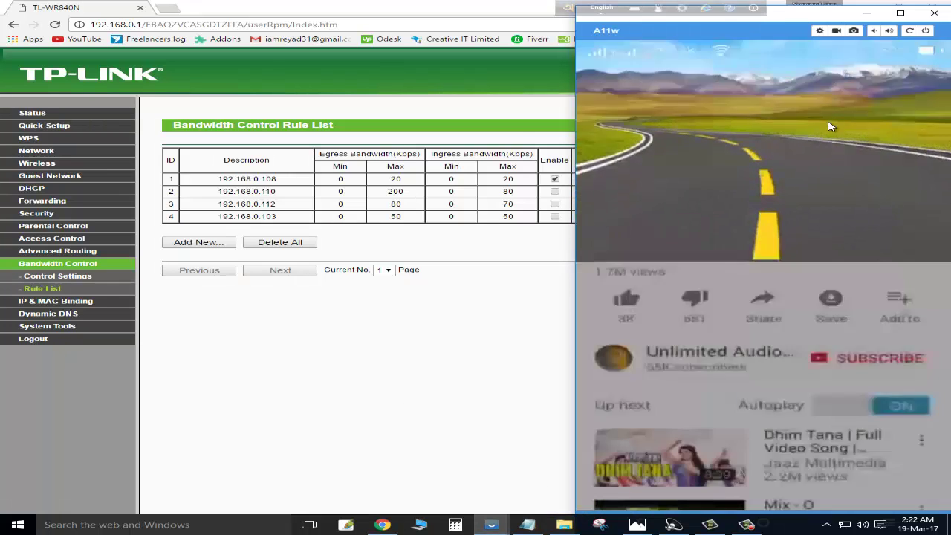
scroll(801, 290, down, 5)
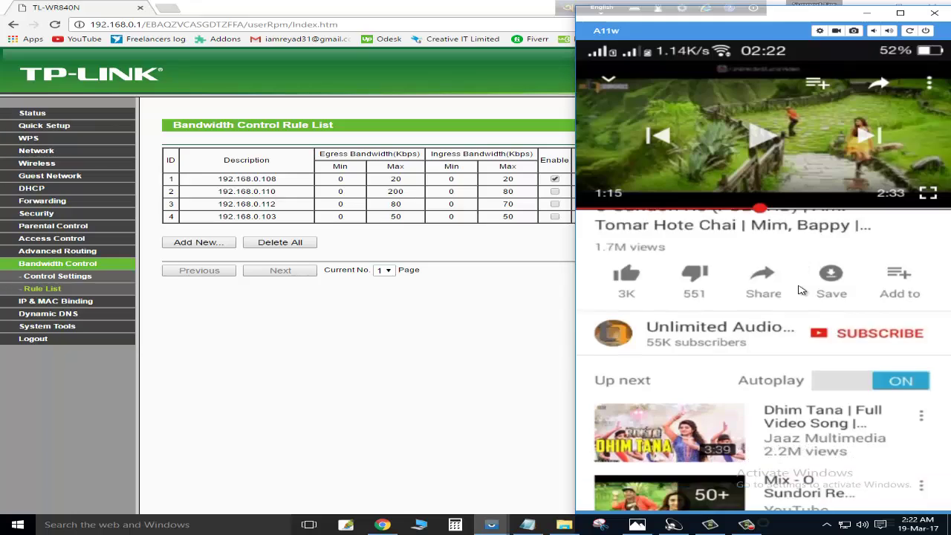
scroll(801, 290, up, 5)
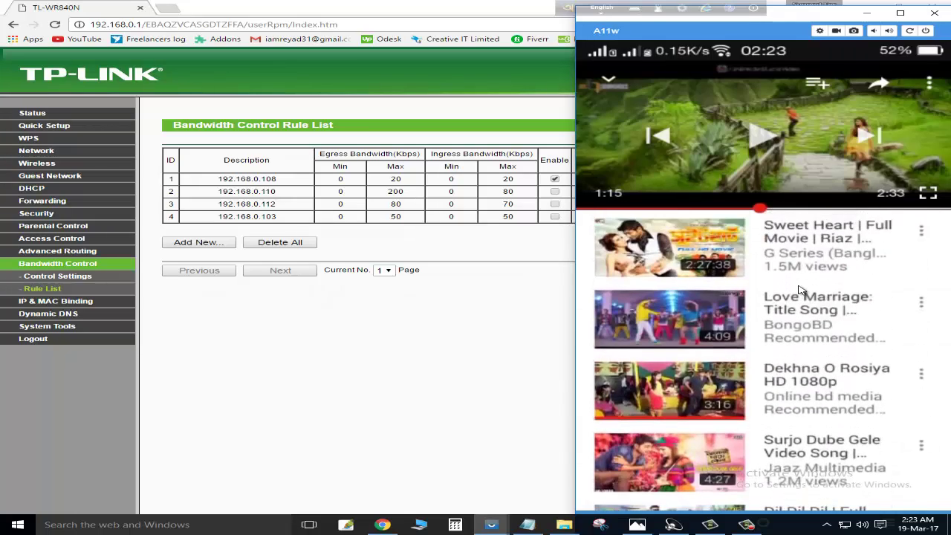
scroll(801, 290, up, 1)
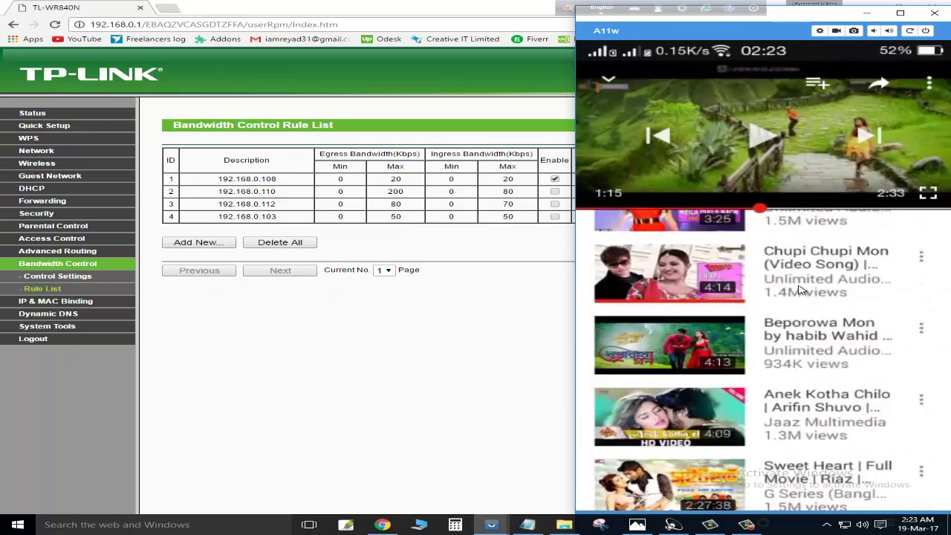
scroll(801, 290, down, 2)
click(801, 290)
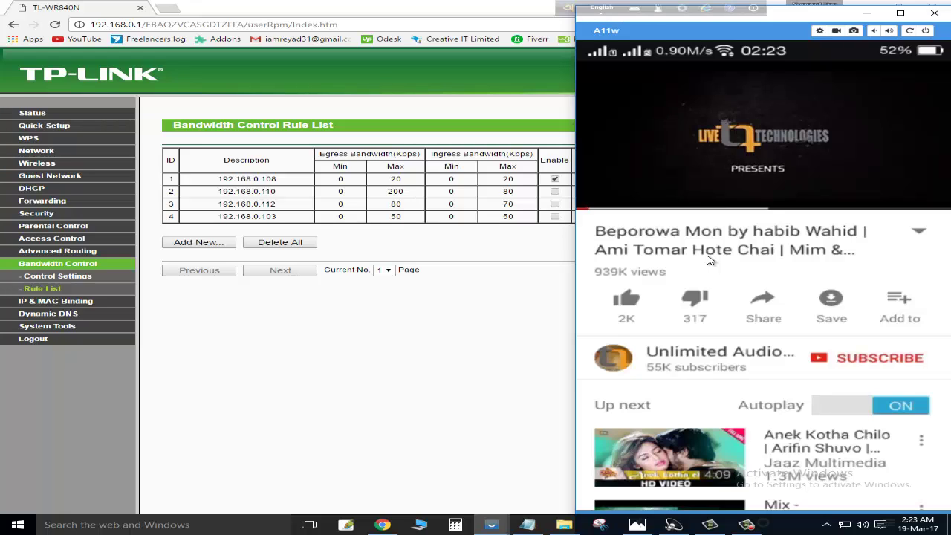
- Skip ahead to several points in the "Beporowa Mon" video to test how quickly it loads
click(636, 208)
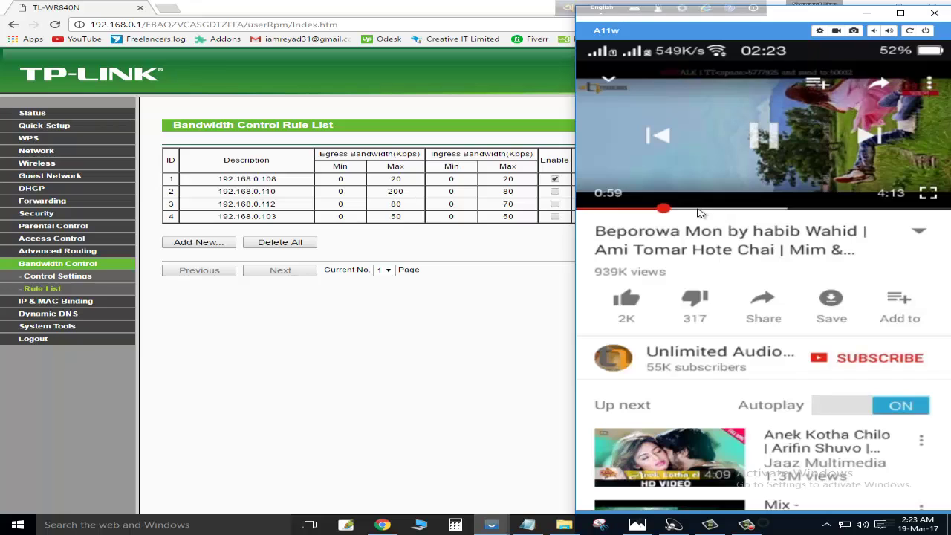
click(690, 208)
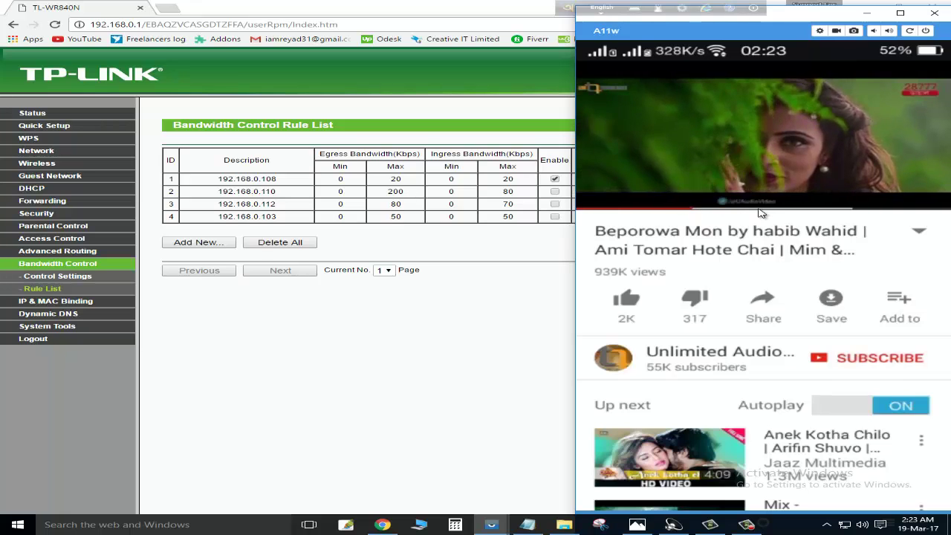
click(761, 214)
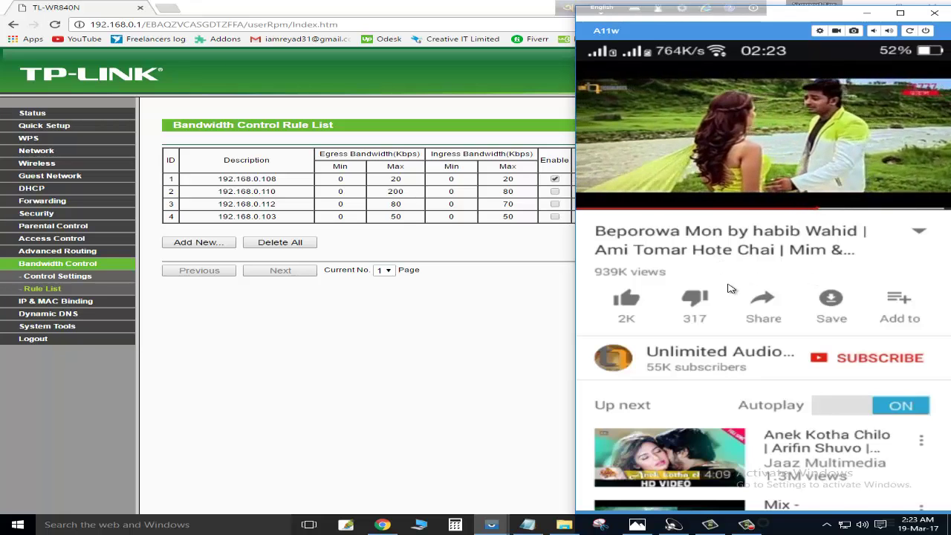
- Play the "Amar Moton Ke Ache Bolo" video from the suggestions and pause it near the beginning
scroll(765, 305, down, 5)
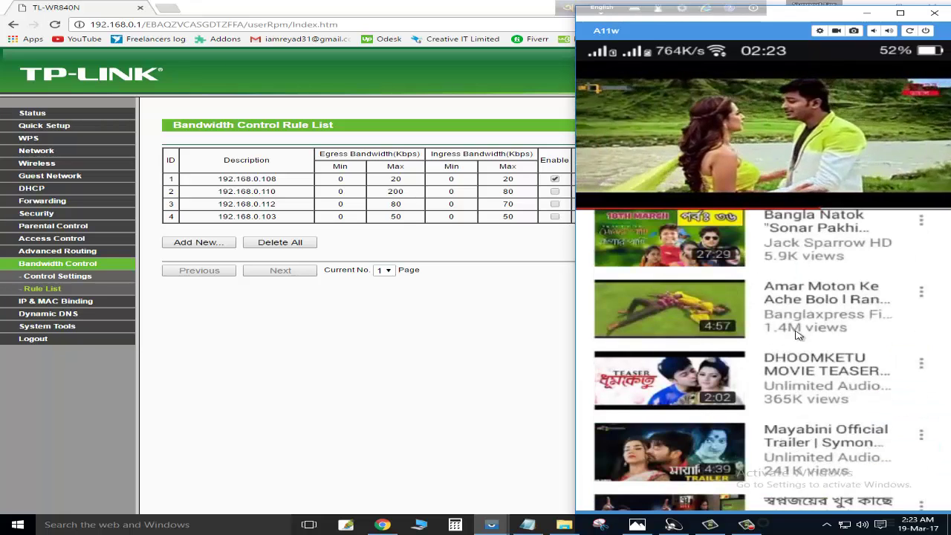
click(669, 316)
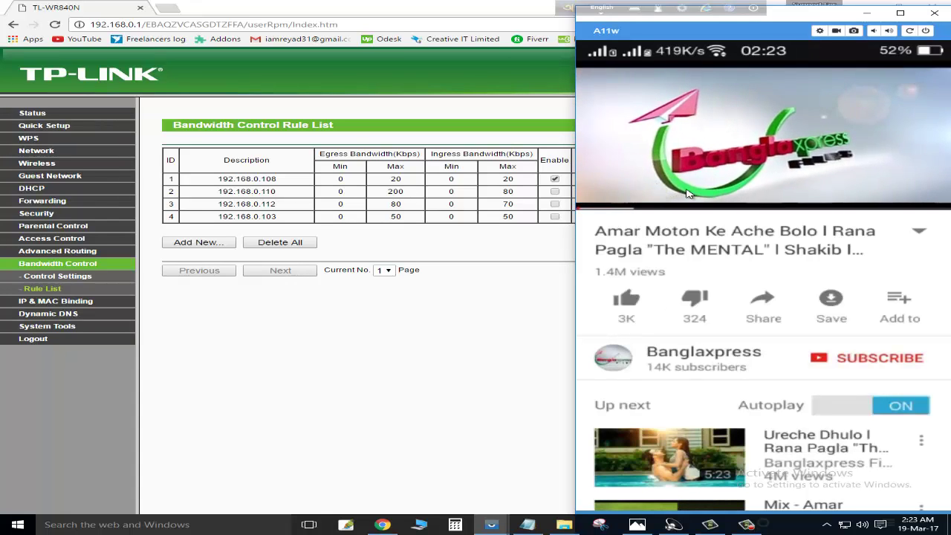
click(788, 140)
click(773, 141)
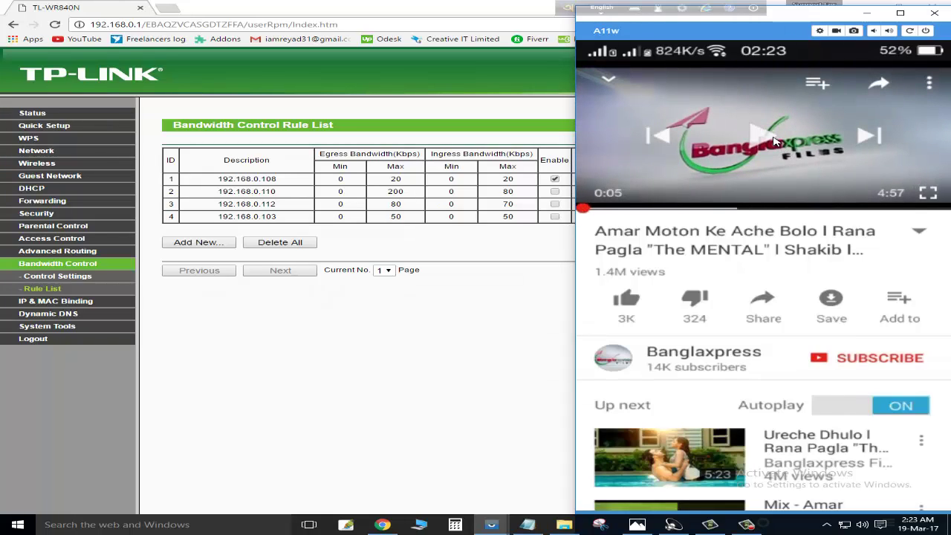
- Enable the 192.168.0.103 bandwidth rule in the router's rule list and switch back to the A11w phone window
click(458, 338)
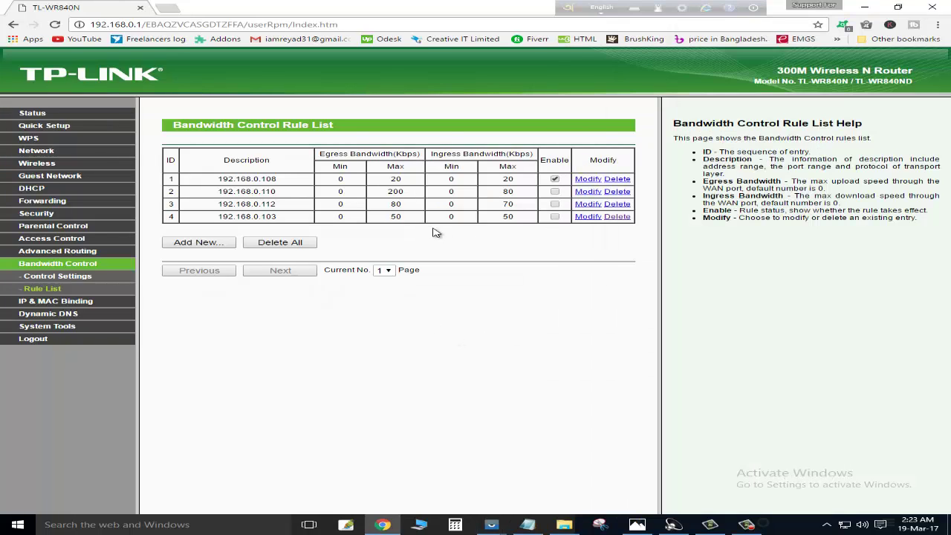
click(554, 216)
click(498, 529)
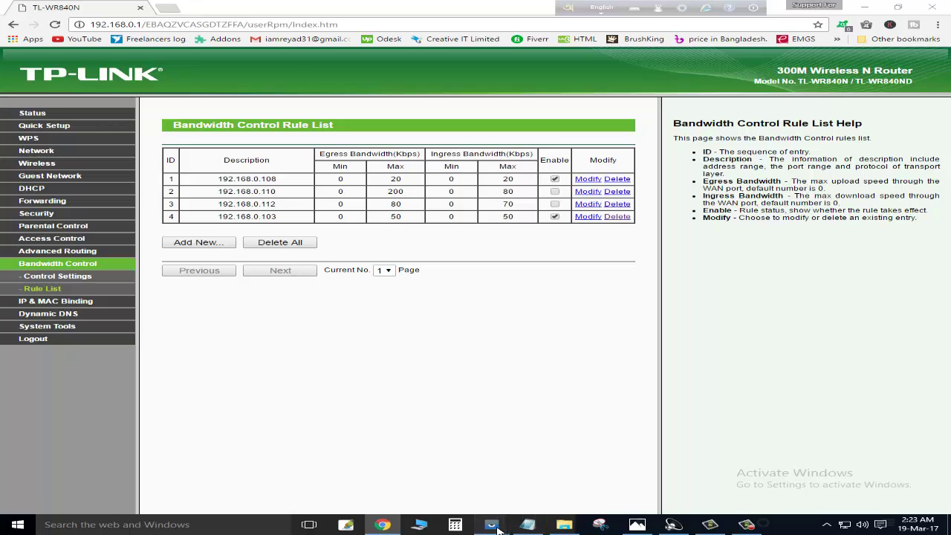
click(554, 481)
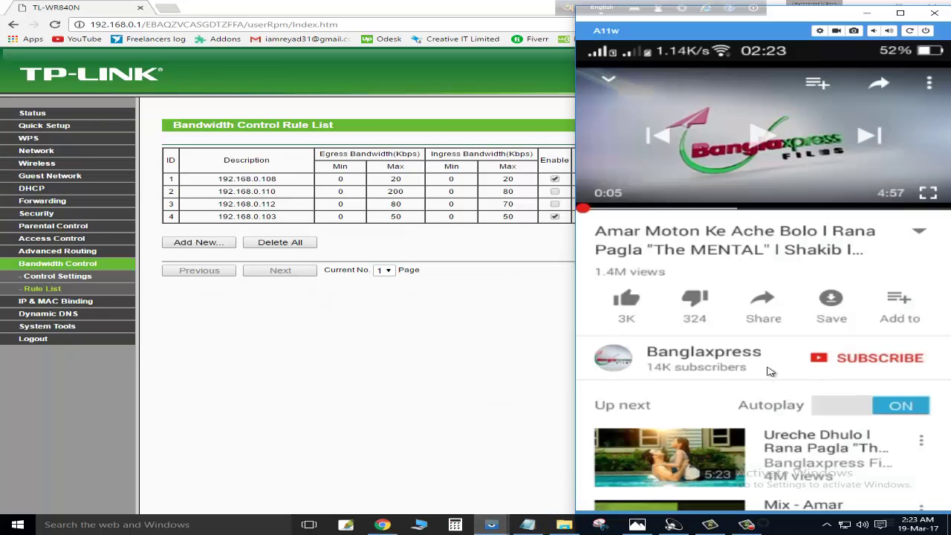
- Test playback of the suggested "Love Marriage: Title Song" video under the bandwidth limit, retrying the load
scroll(768, 371, down, 5)
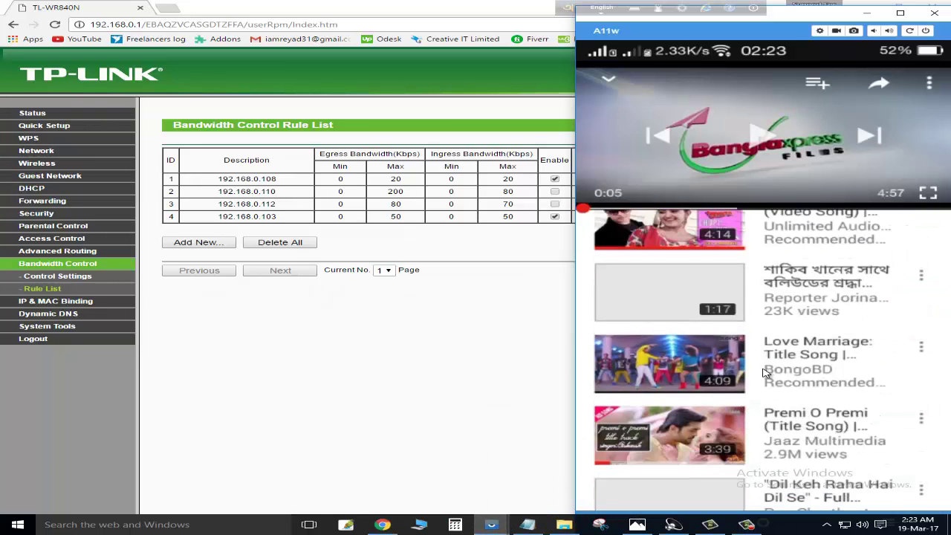
drag(765, 372, 799, 307)
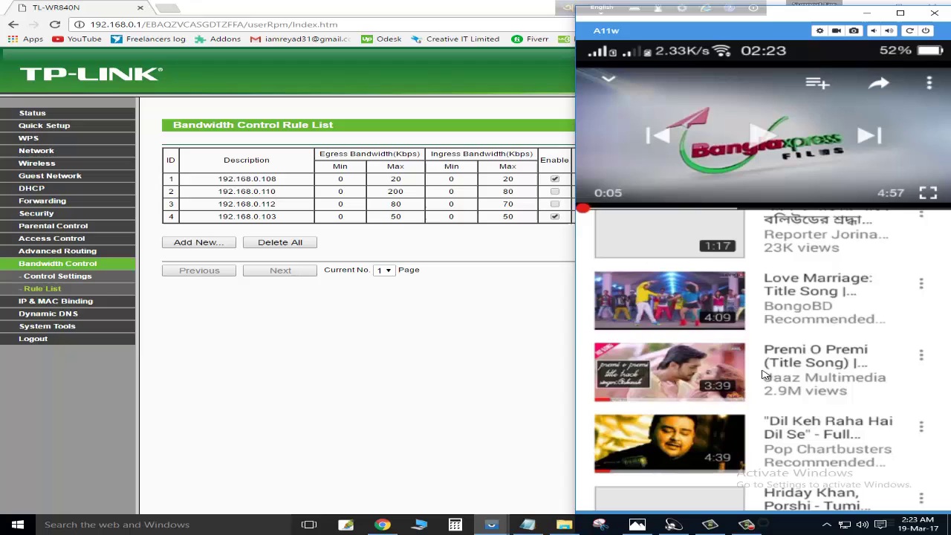
click(666, 304)
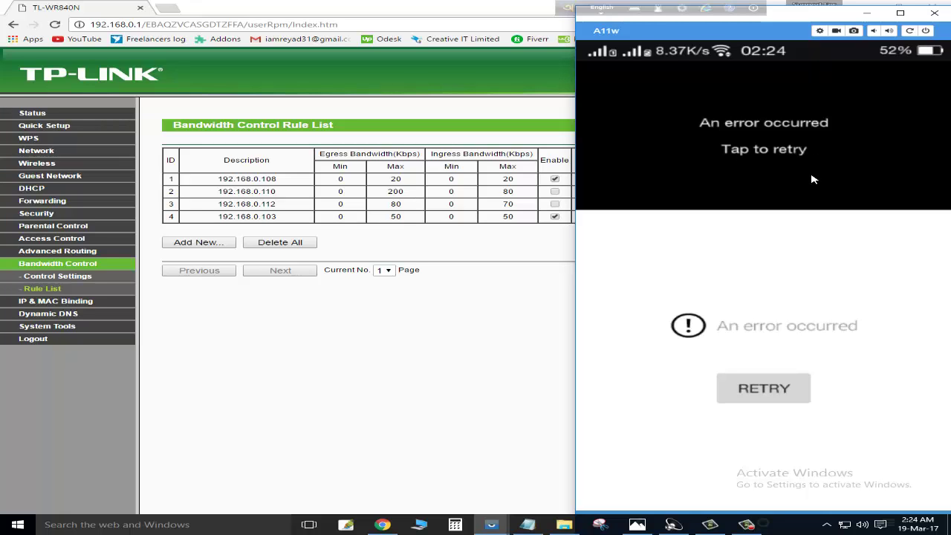
click(780, 392)
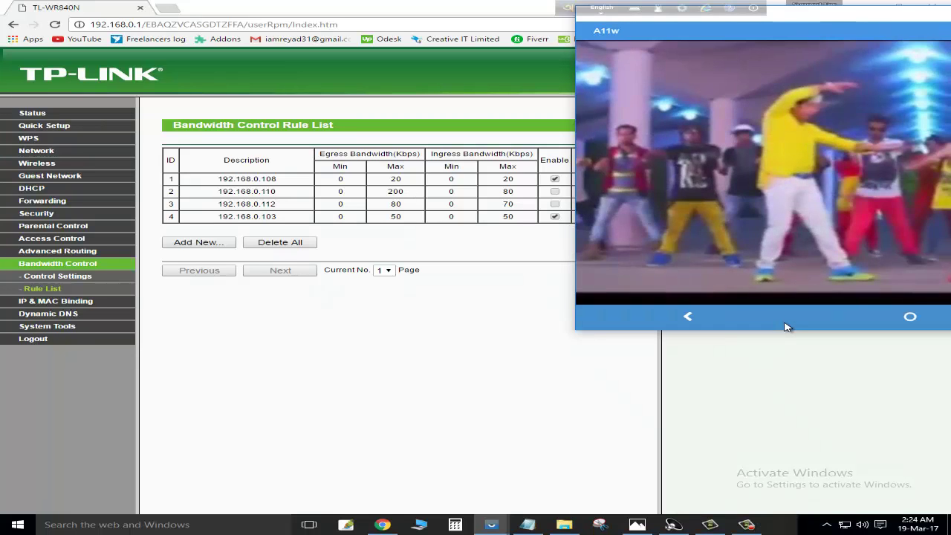
click(788, 327)
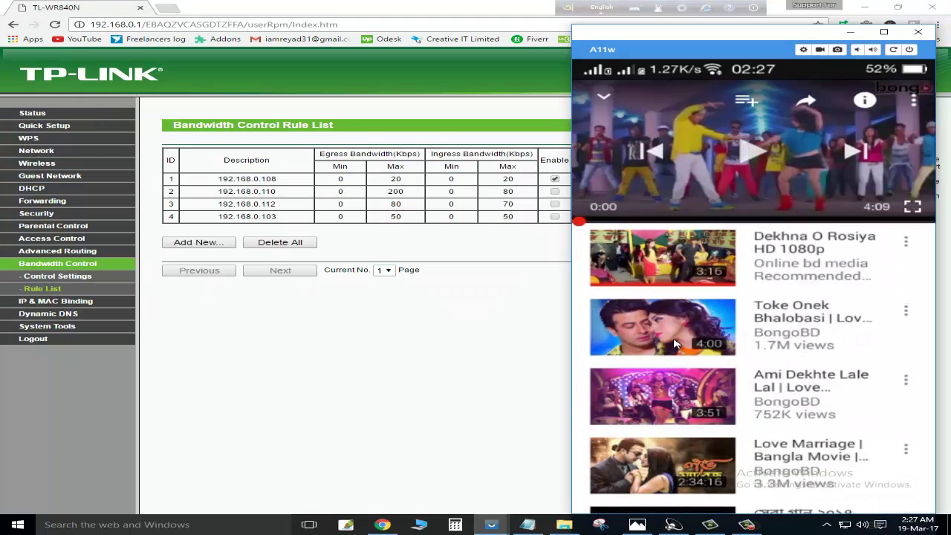
- Play the "Toke Onek Bhalobasi" video on the phone, check the router's rule list, then pause the video and minimise the phone window
click(652, 327)
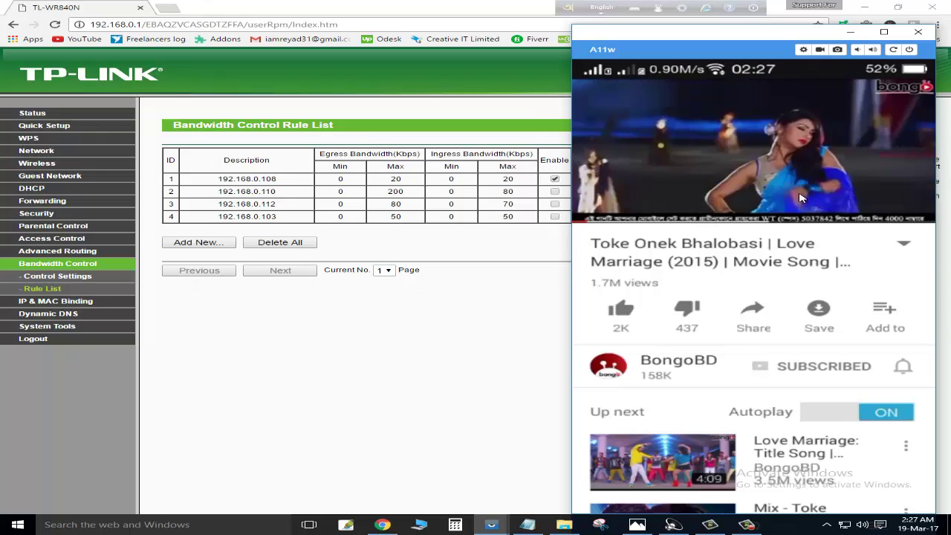
click(567, 249)
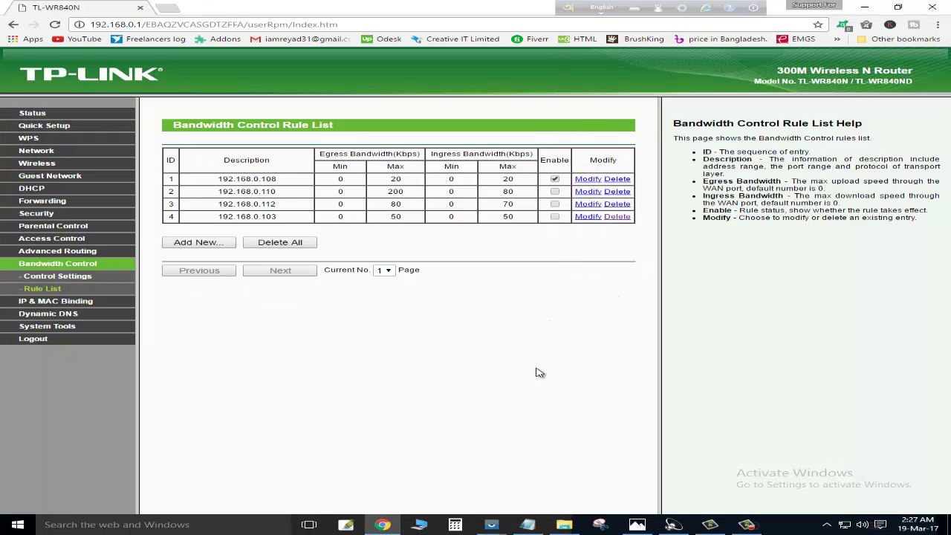
mouse_move(491, 524)
click(544, 470)
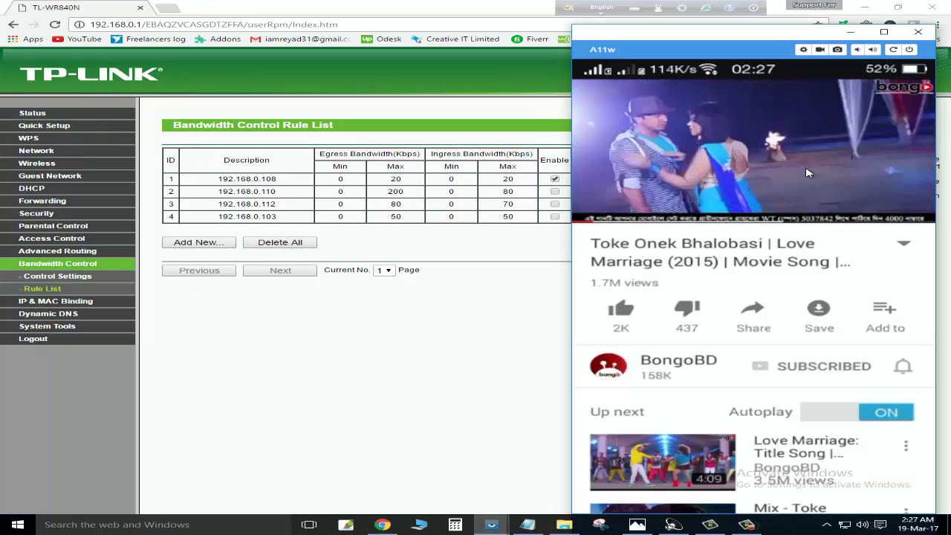
click(851, 126)
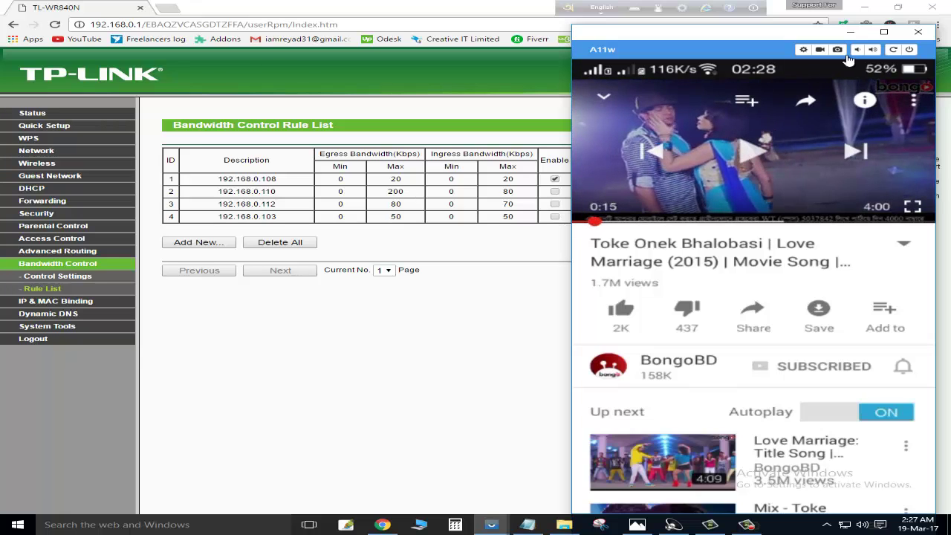
click(851, 32)
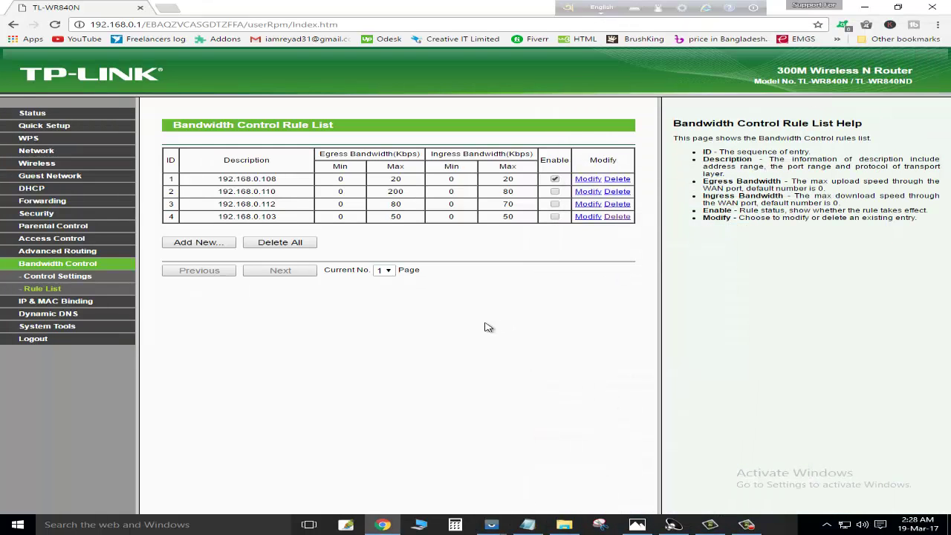